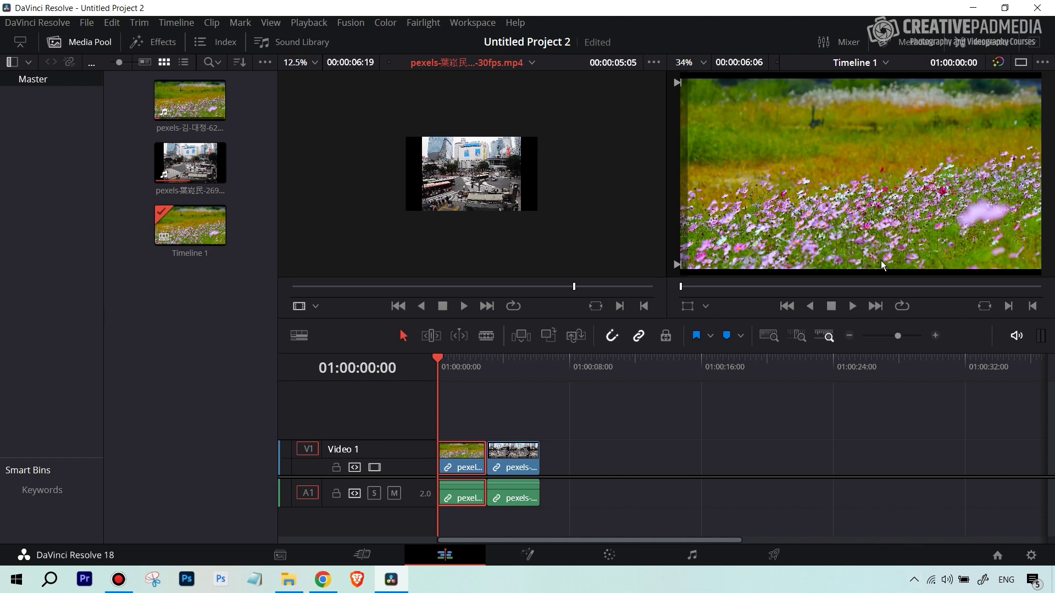
Step: Activate the Timeline viewer and play back the flower and city clips
click(458, 493)
click(851, 307)
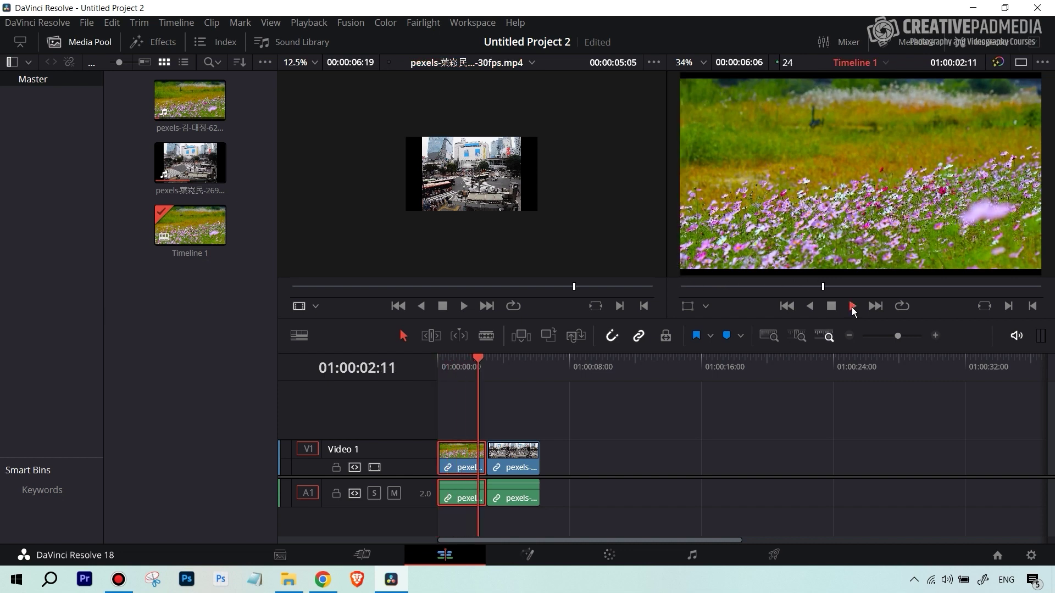
click(831, 306)
drag(489, 358, 473, 359)
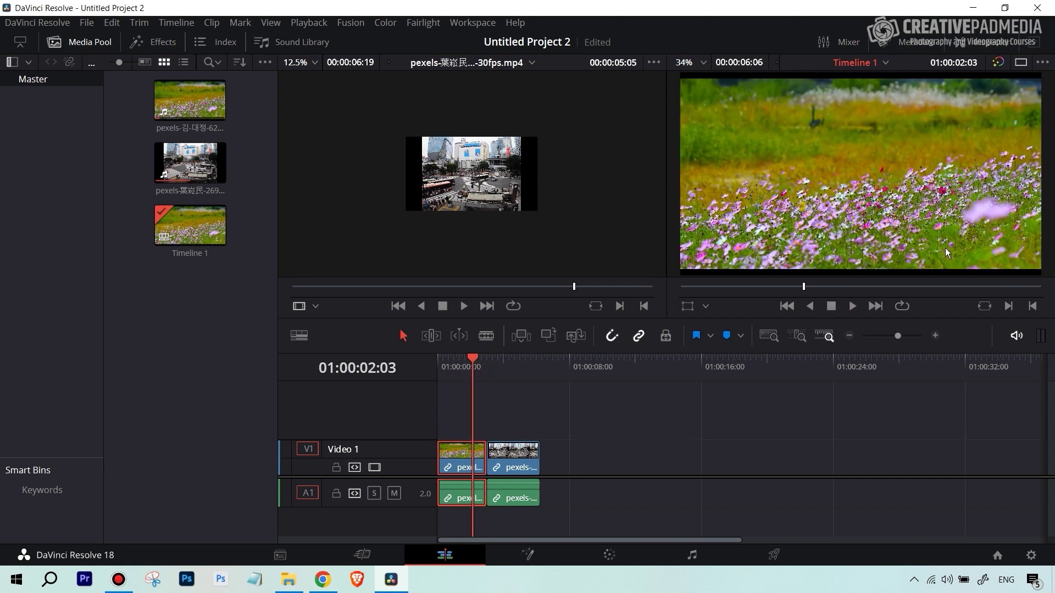
click(853, 306)
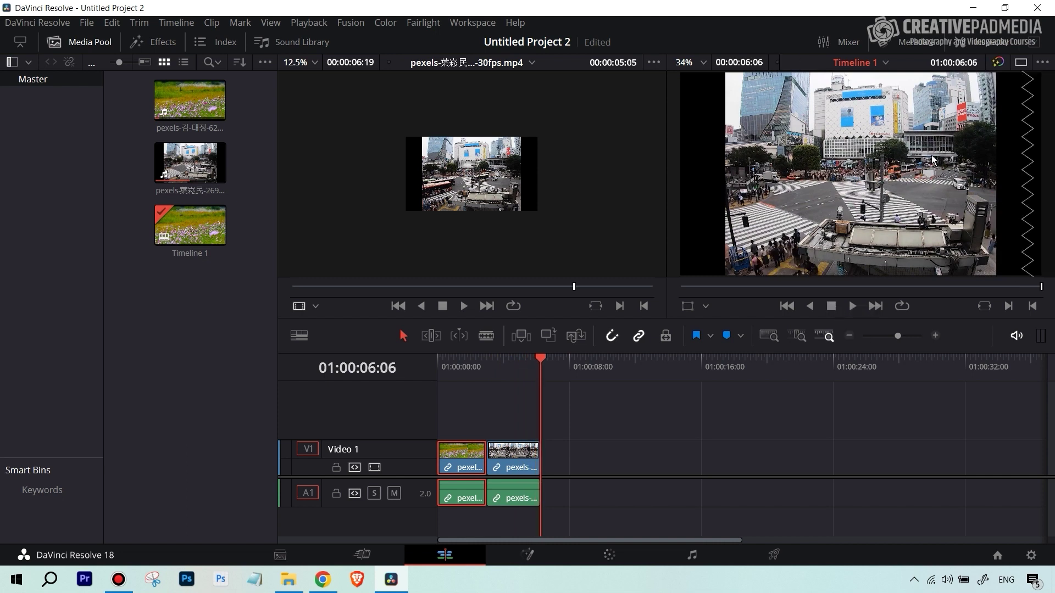
Step: Park the playhead two seconds into the flower clip and enlarge the viewers slightly
drag(543, 357, 471, 360)
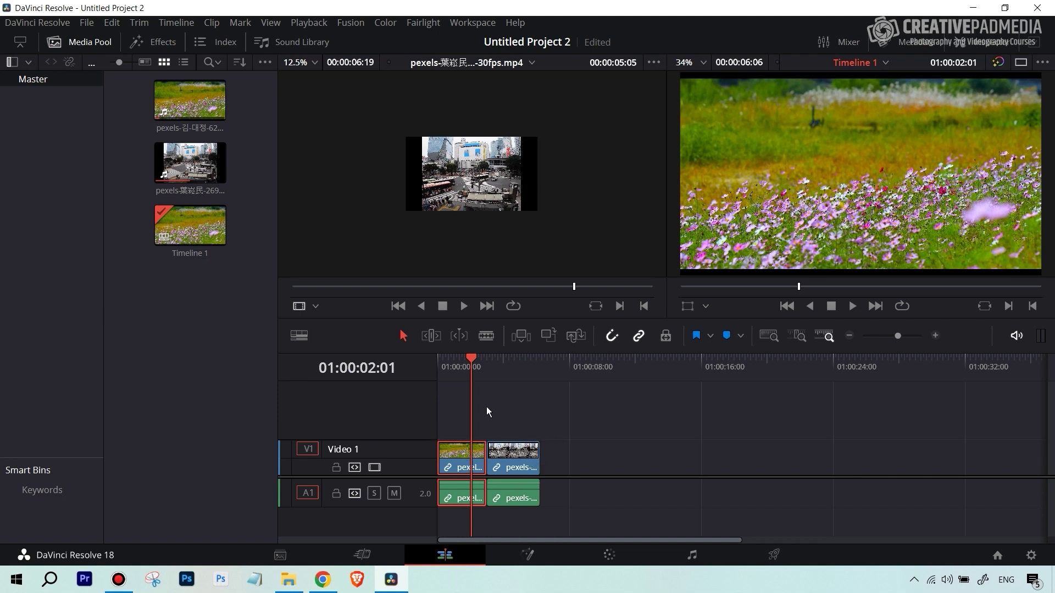
drag(468, 352, 421, 375)
click(466, 373)
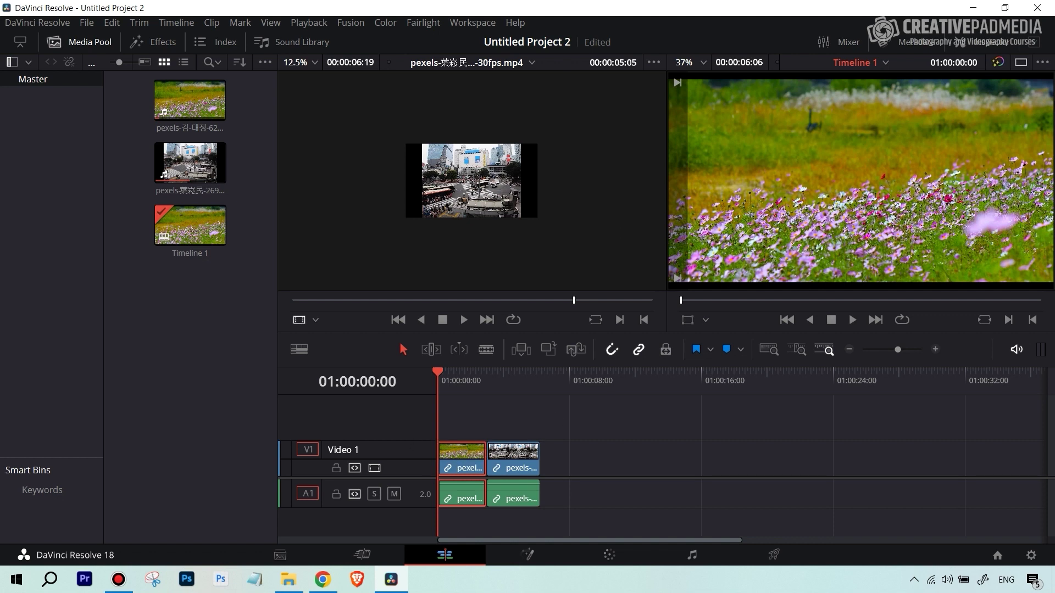
Step: Enable Dynamic Zoom for the flower-field clip in the Inspector and expand its settings
click(986, 44)
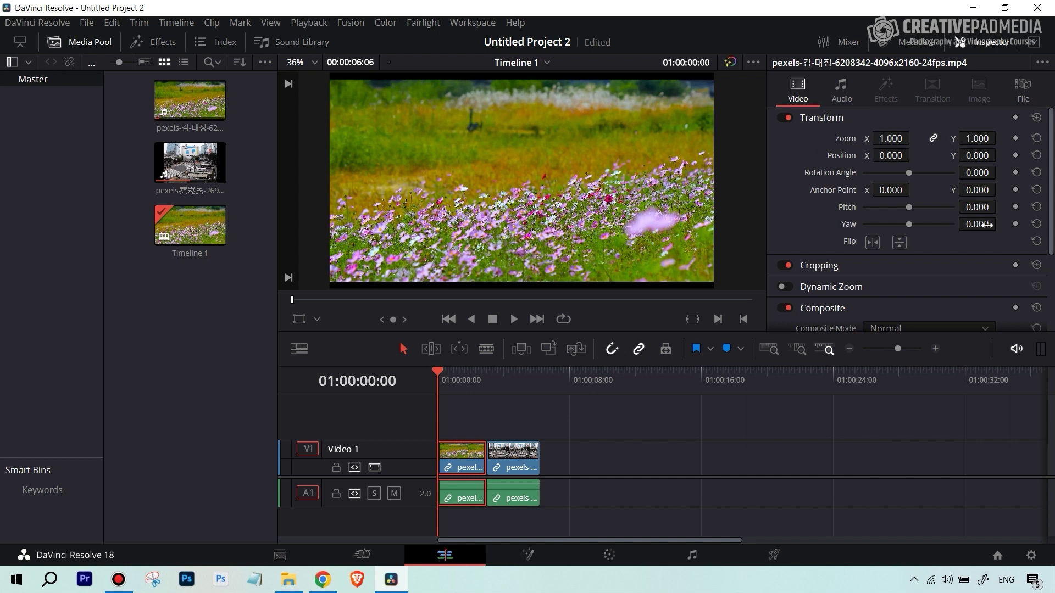
drag(1048, 203, 1052, 245)
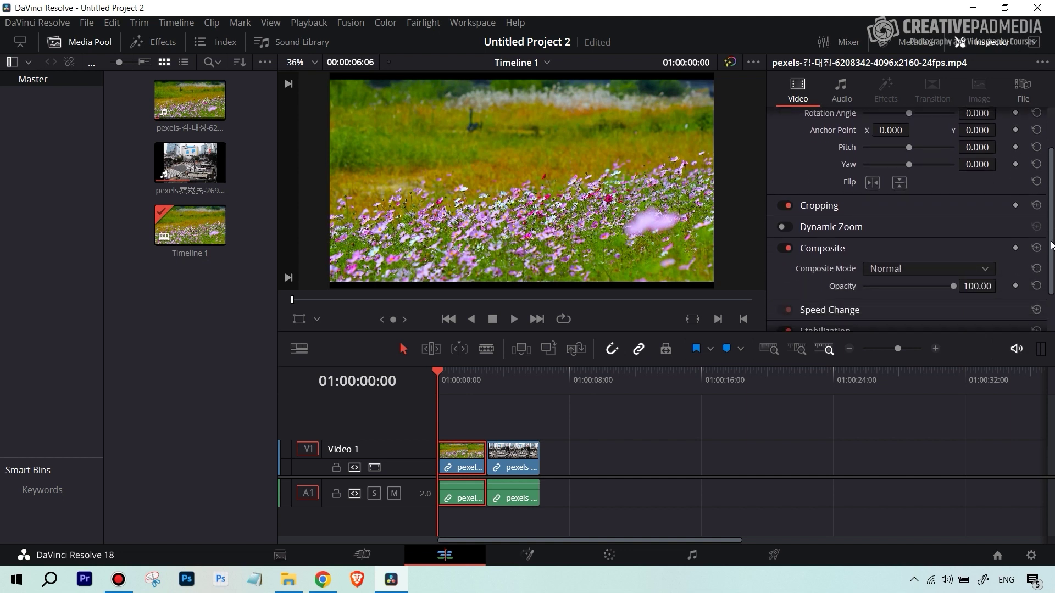
click(787, 227)
click(944, 229)
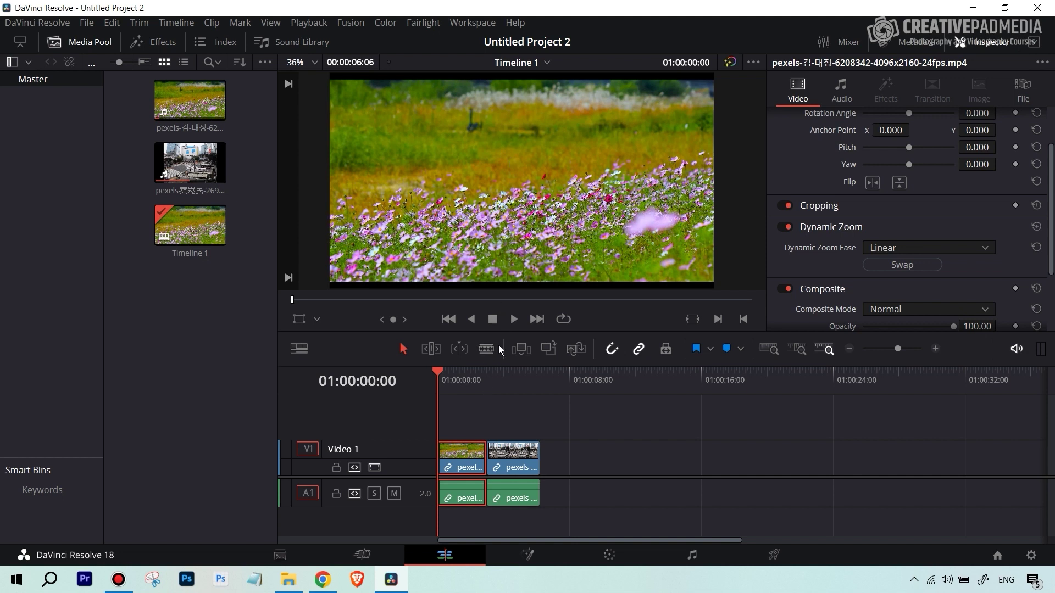
Step: Preview the flower clip's zoom, then swap its Dynamic Zoom start and end framing
click(513, 320)
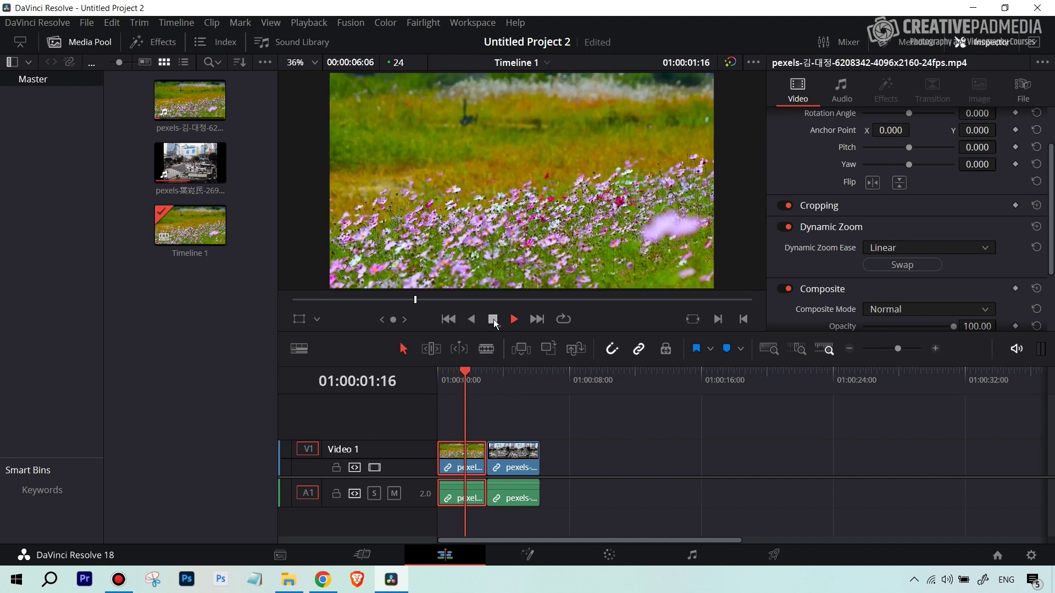
click(493, 319)
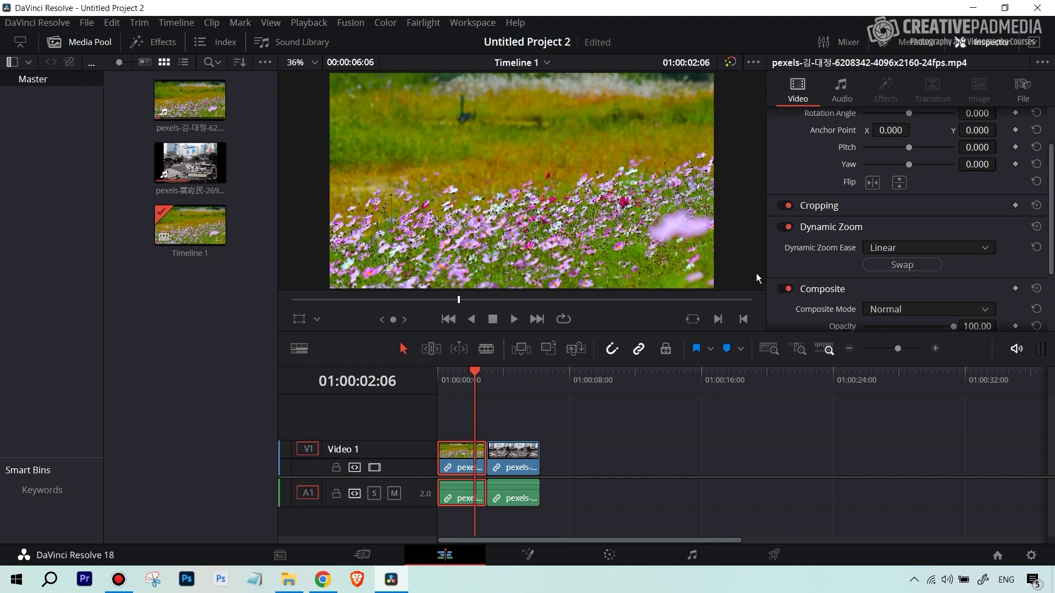
click(903, 265)
Step: Replay the swapped zoom from the timeline start and return the playhead to the start
drag(475, 372, 449, 377)
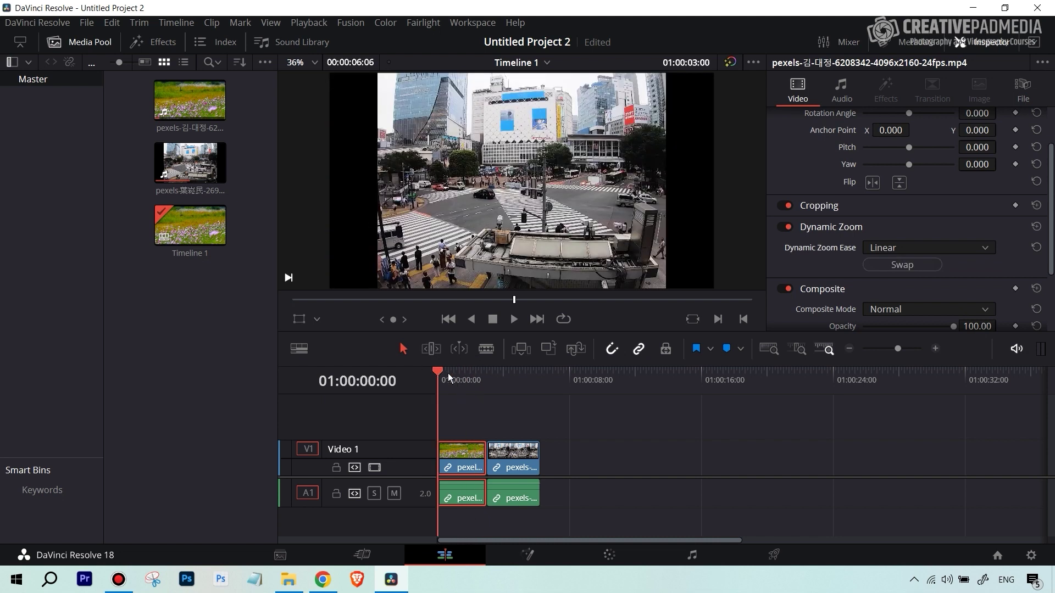
click(512, 321)
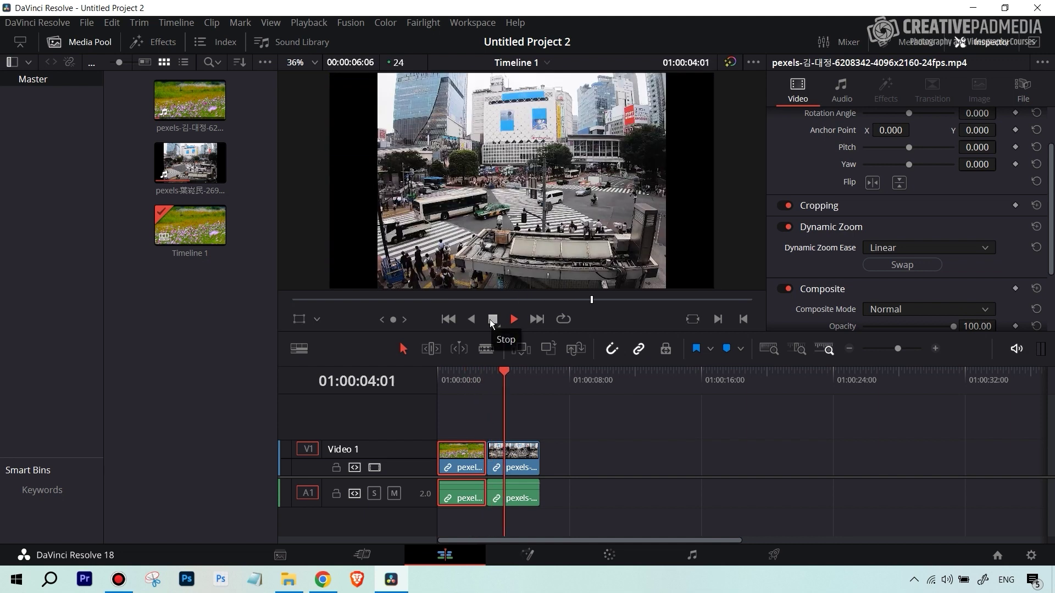
drag(510, 370, 393, 377)
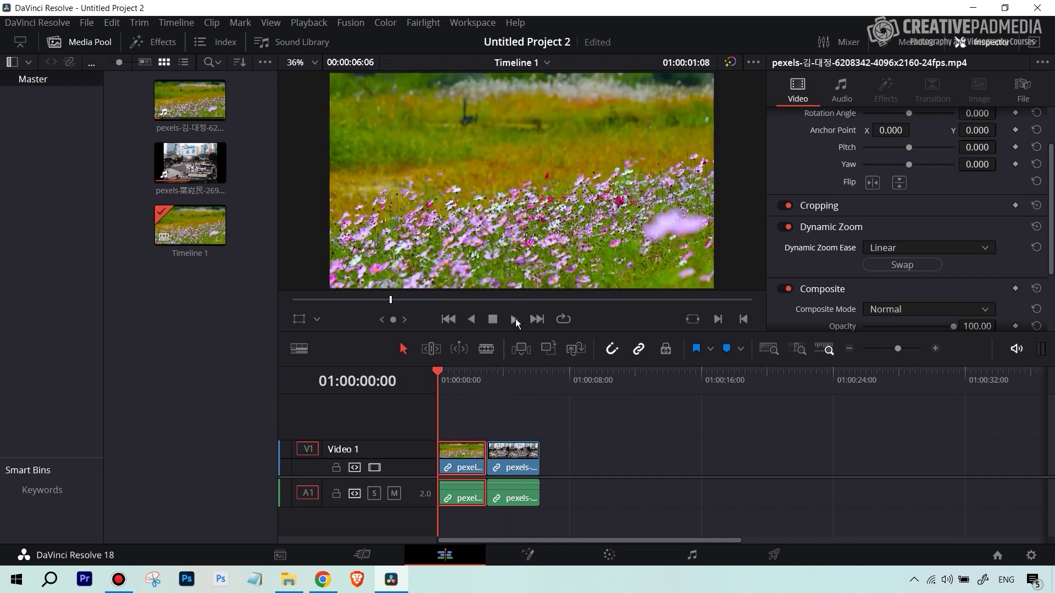
click(515, 318)
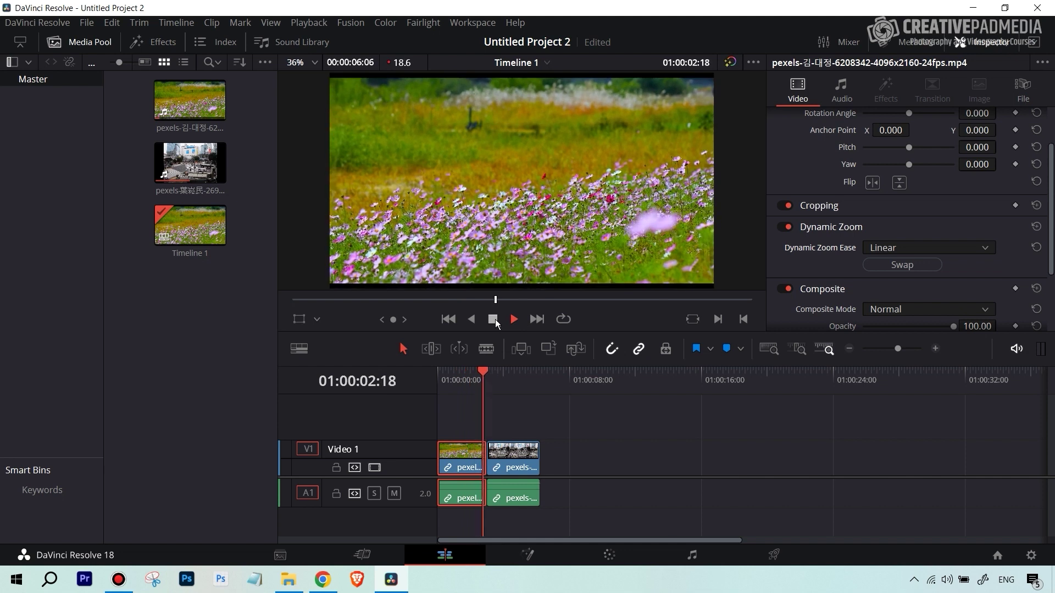
click(495, 319)
drag(500, 371, 455, 379)
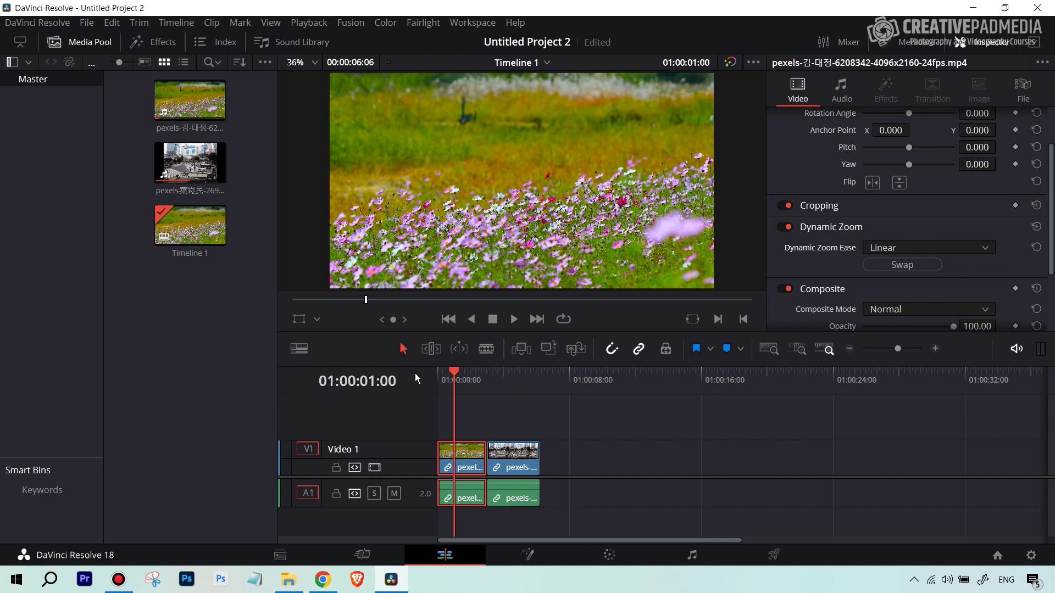
drag(451, 378, 431, 375)
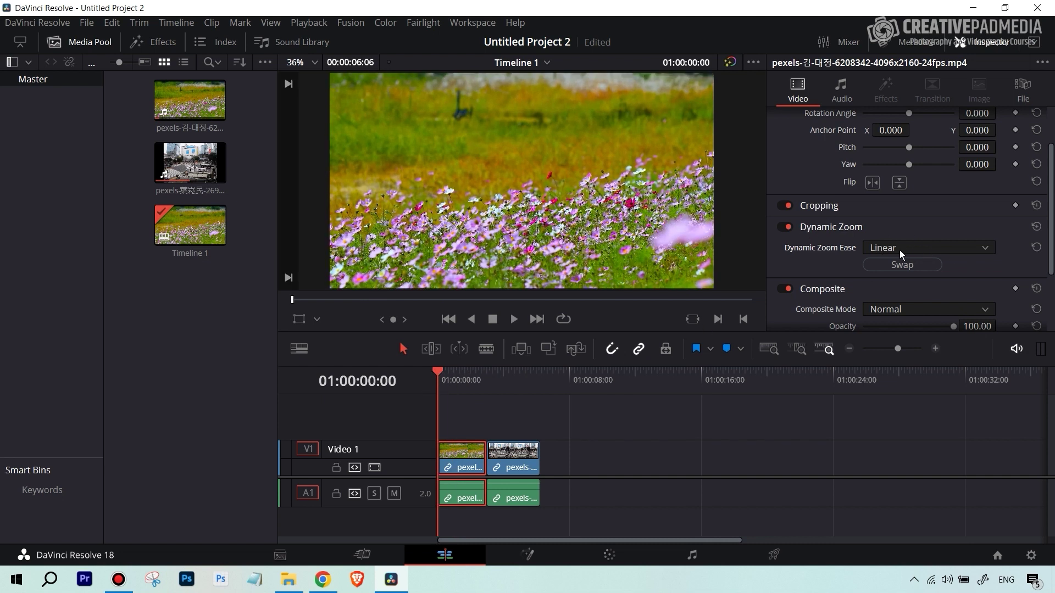
Step: Set the Dynamic Zoom ease to Ease In and preview it up to 01:00:02:07
click(899, 250)
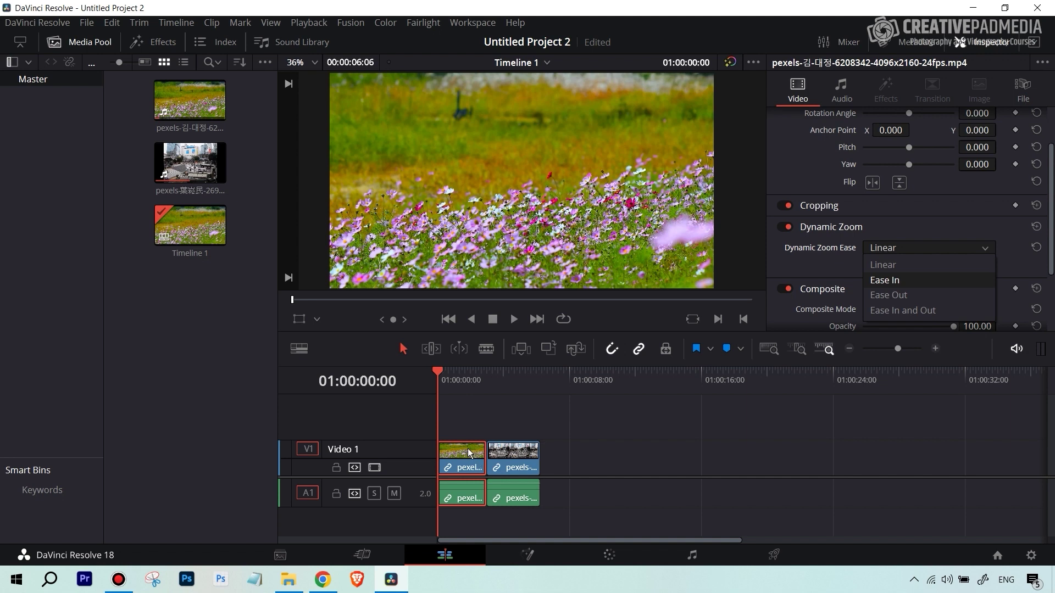
click(896, 280)
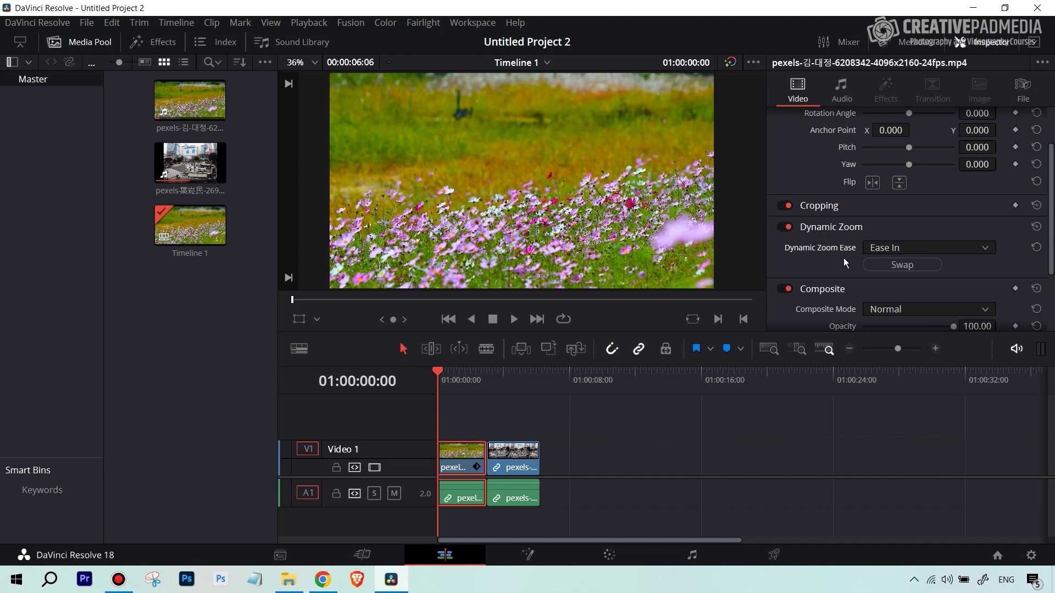
click(513, 319)
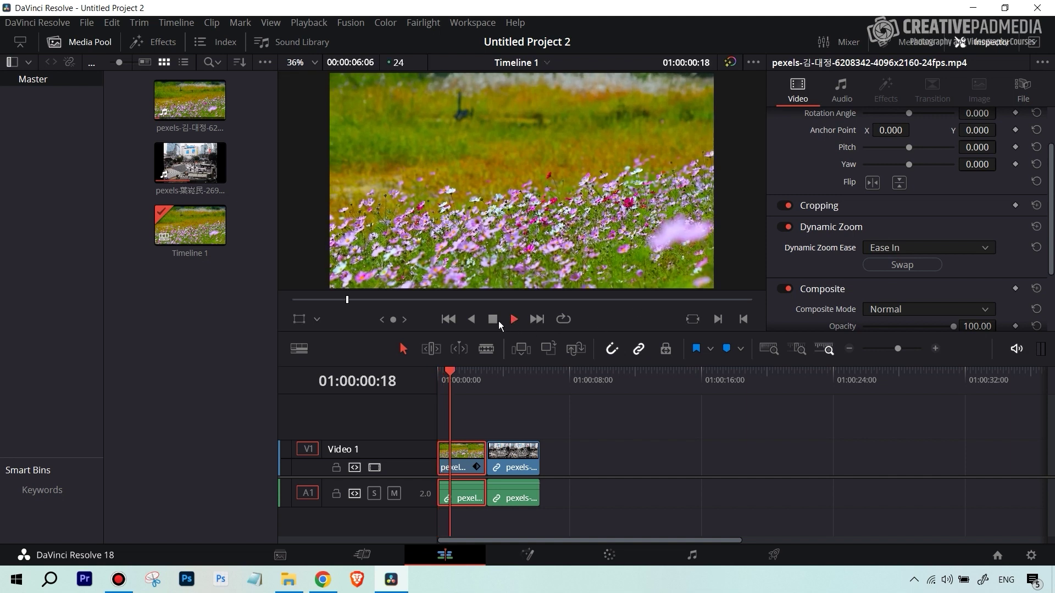
click(494, 320)
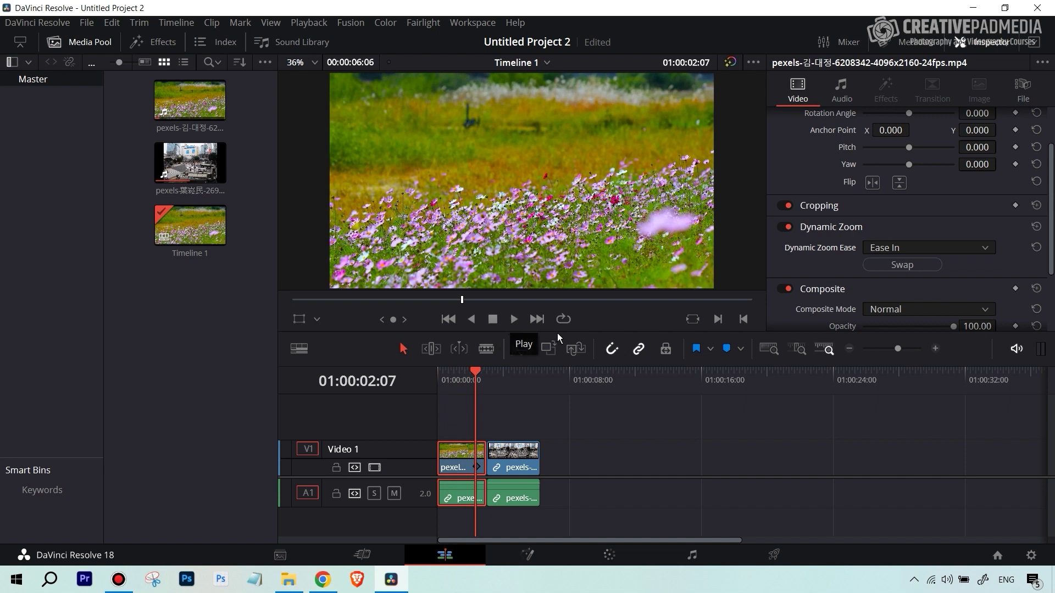
Step: Change the Dynamic Zoom ease to Ease Out, then to Ease In and Out
click(914, 251)
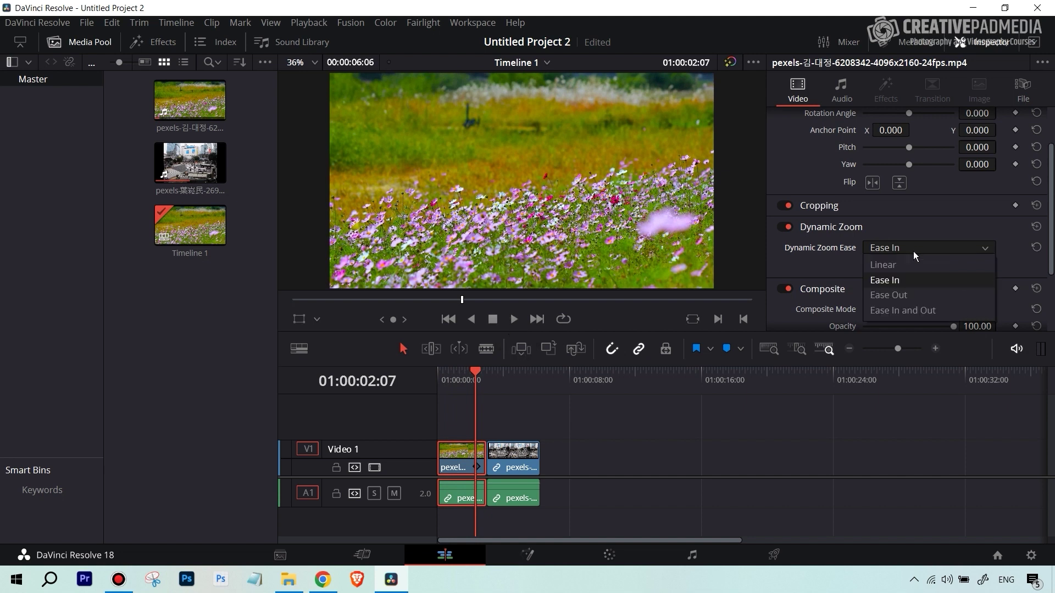
click(895, 297)
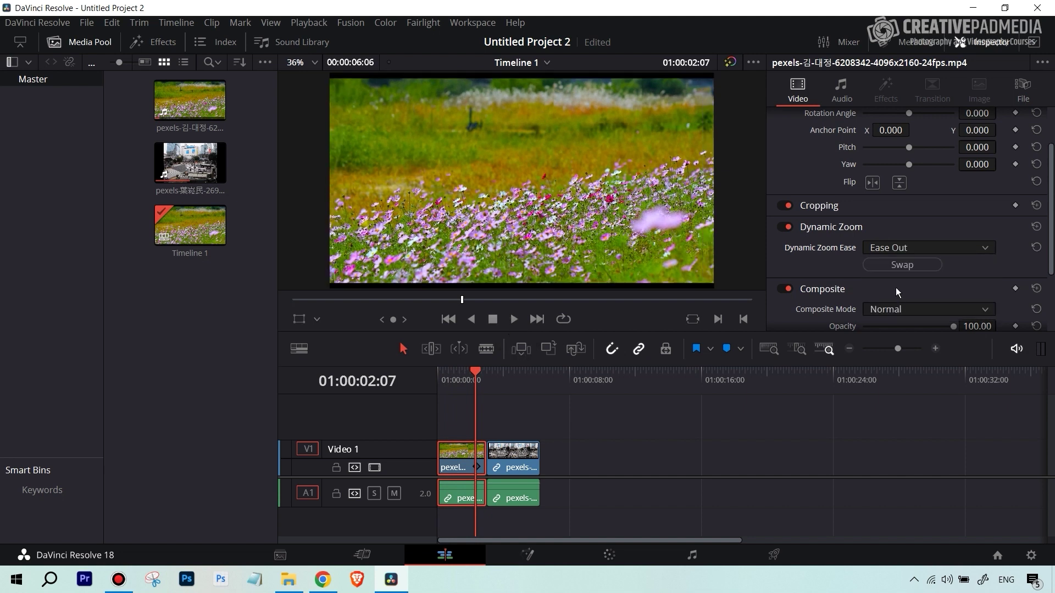
click(925, 251)
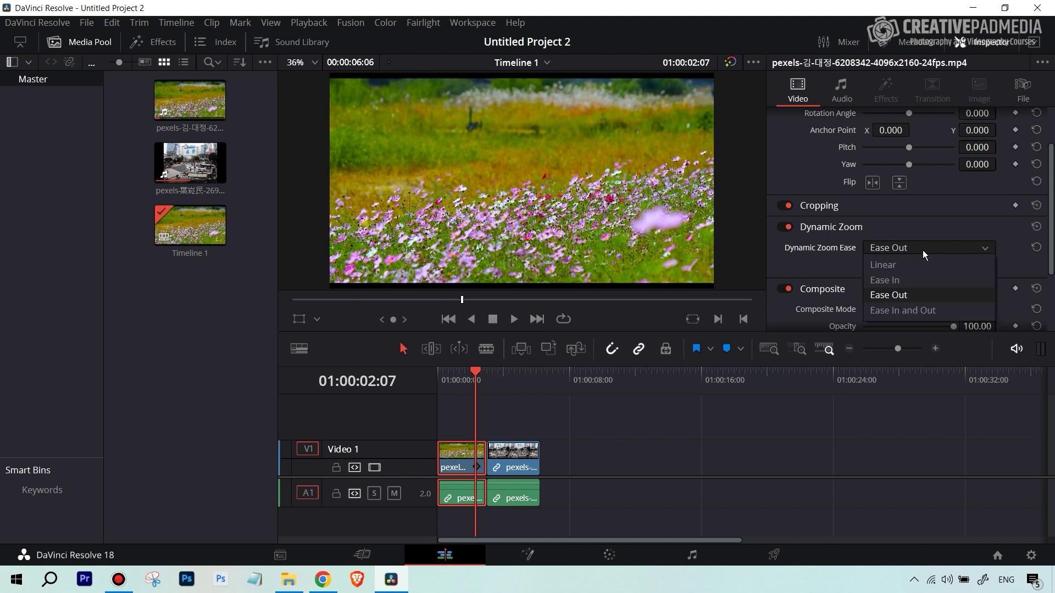
click(916, 311)
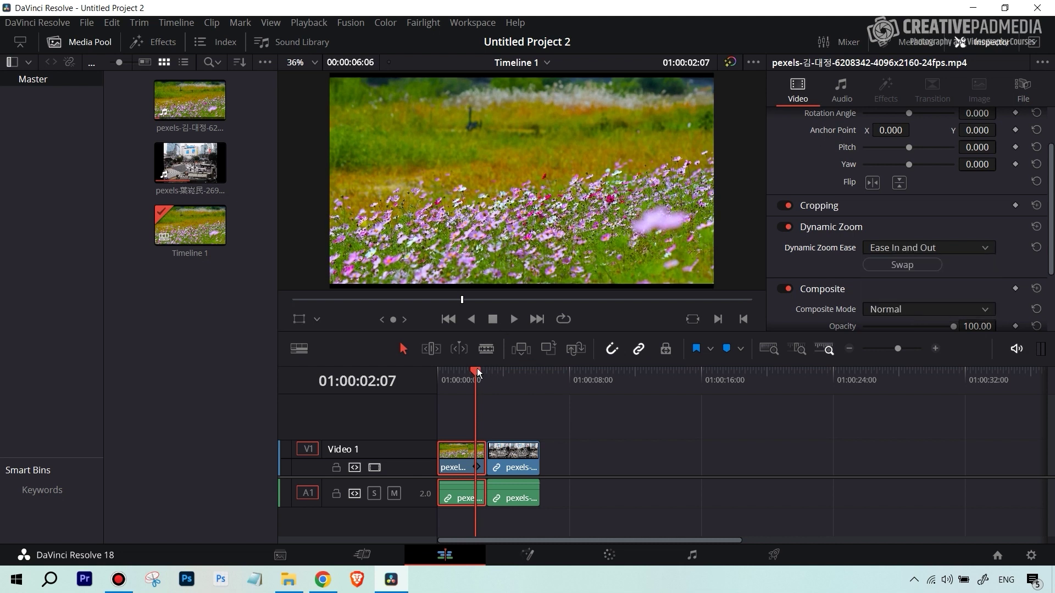
Step: Preview the eased zoom, then park the playhead at 01:00:01:10 on the flower clip
drag(477, 370, 418, 389)
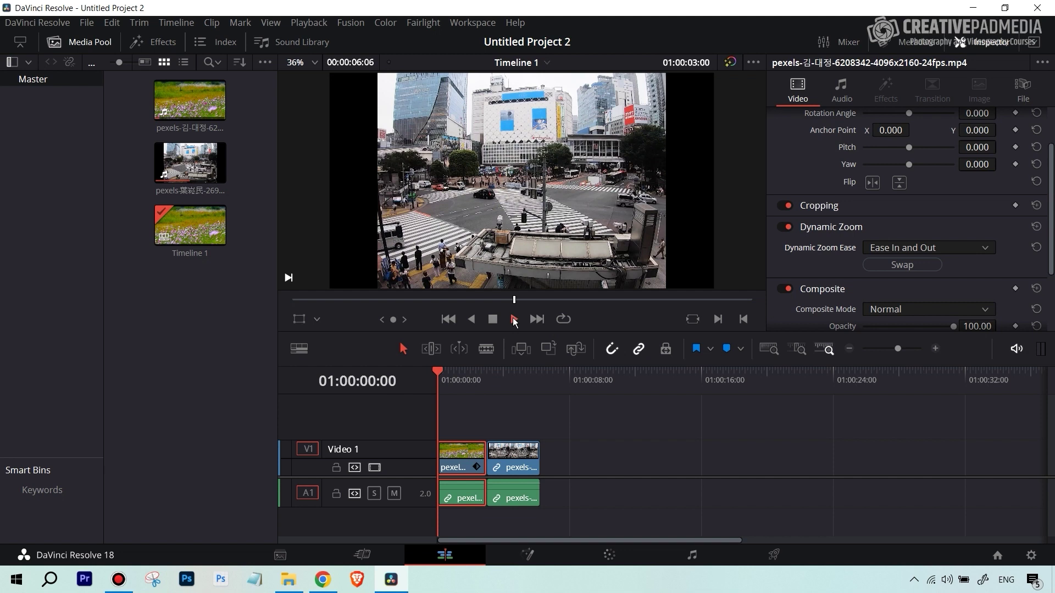
click(514, 319)
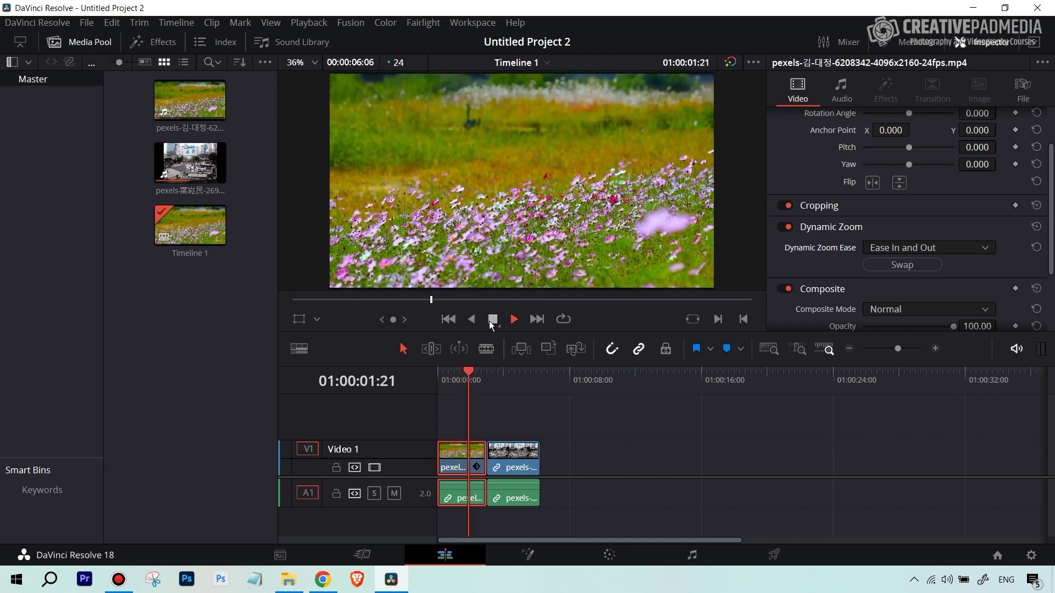
click(492, 321)
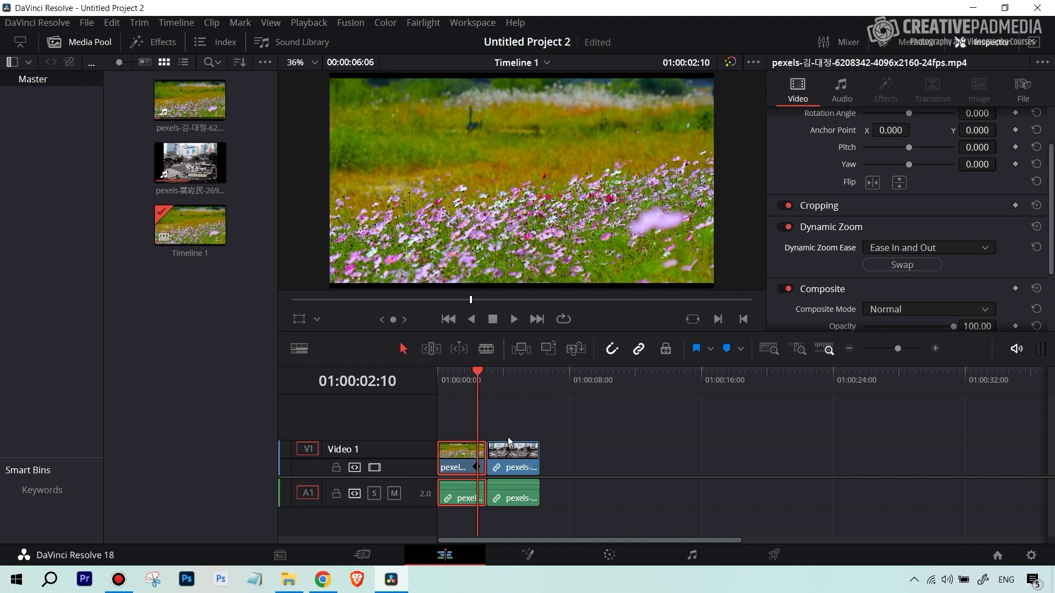
drag(474, 372, 501, 371)
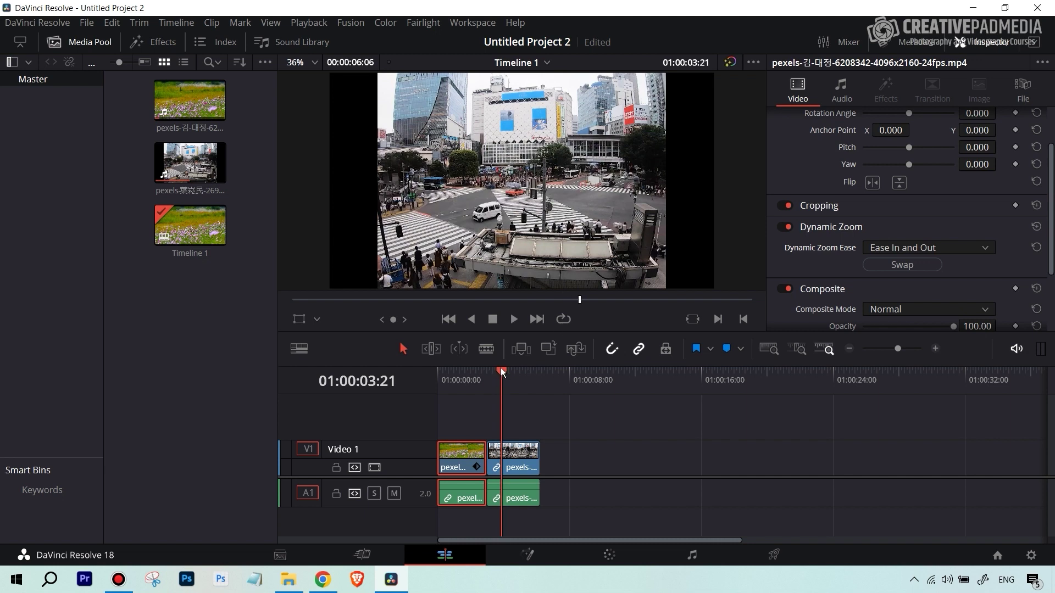
drag(500, 368, 460, 371)
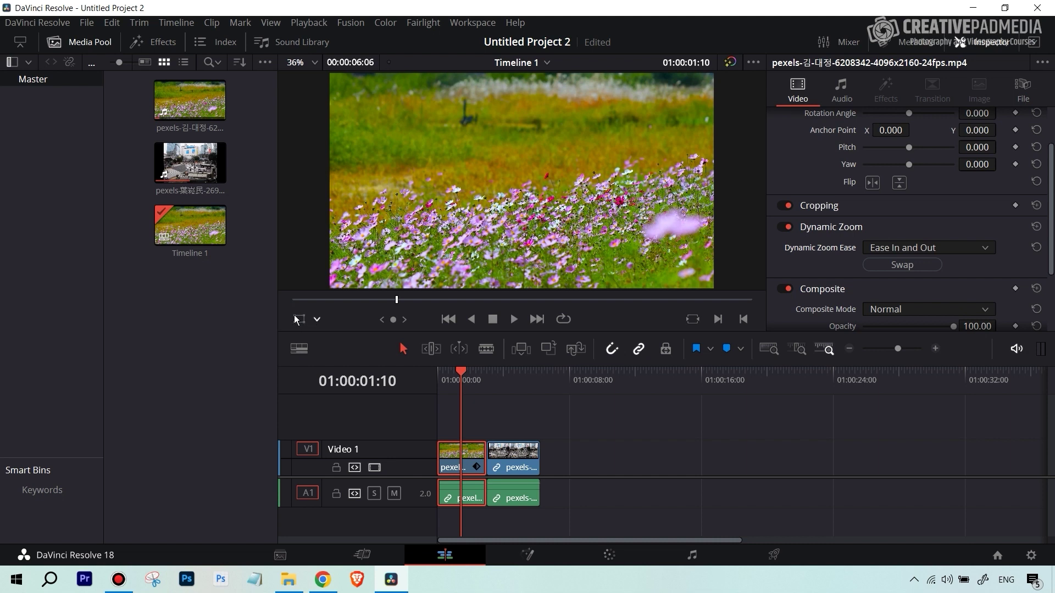
Step: Set the viewer overlay to Dynamic Zoom to display the start and end boxes
click(318, 320)
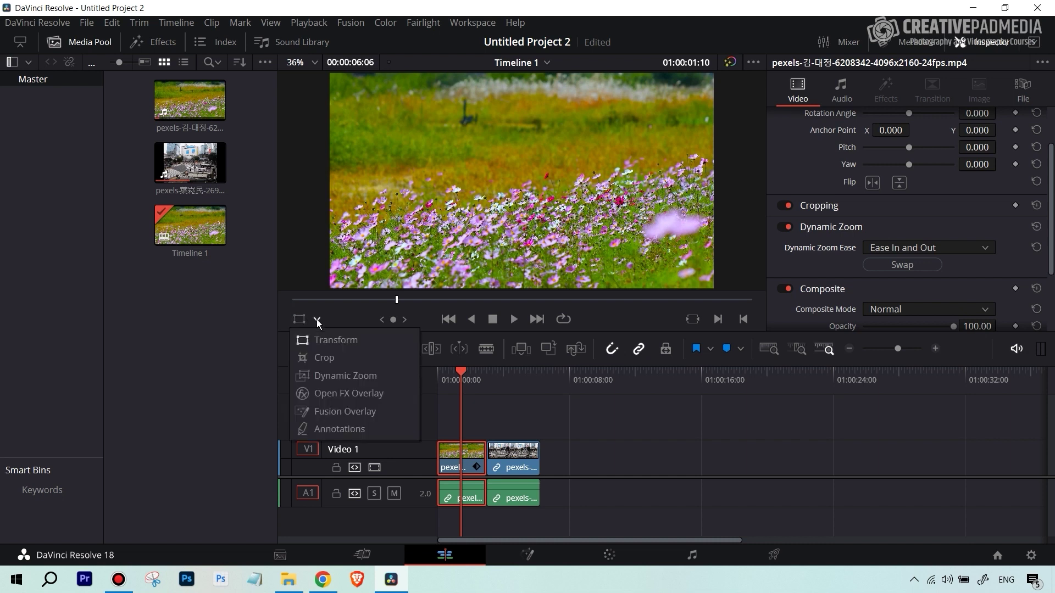
click(342, 377)
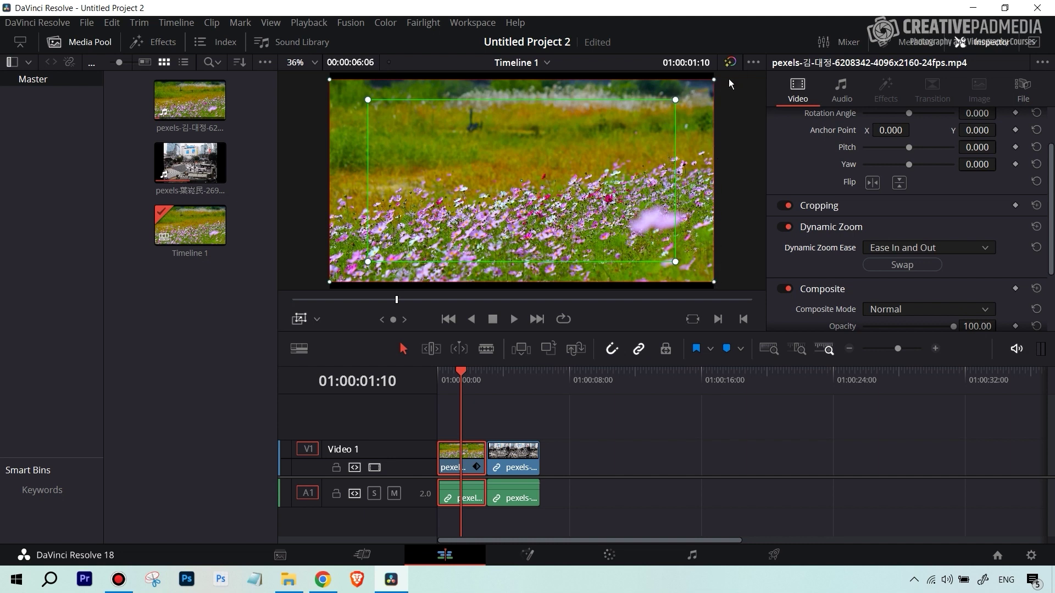
Step: Preview from the start, then drag the red end box's top-right corner inward
drag(460, 372, 423, 378)
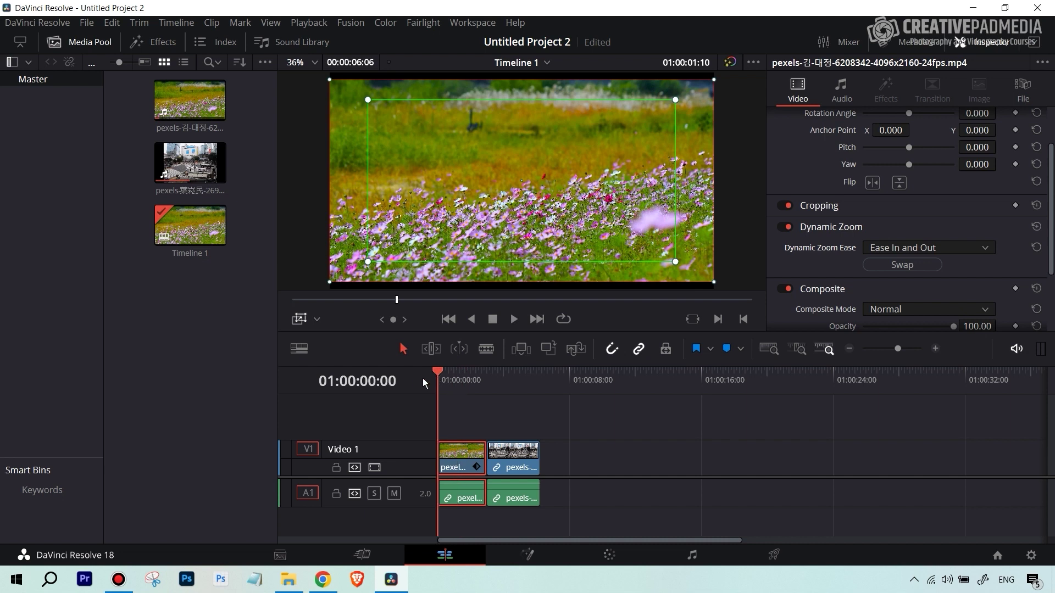
click(511, 319)
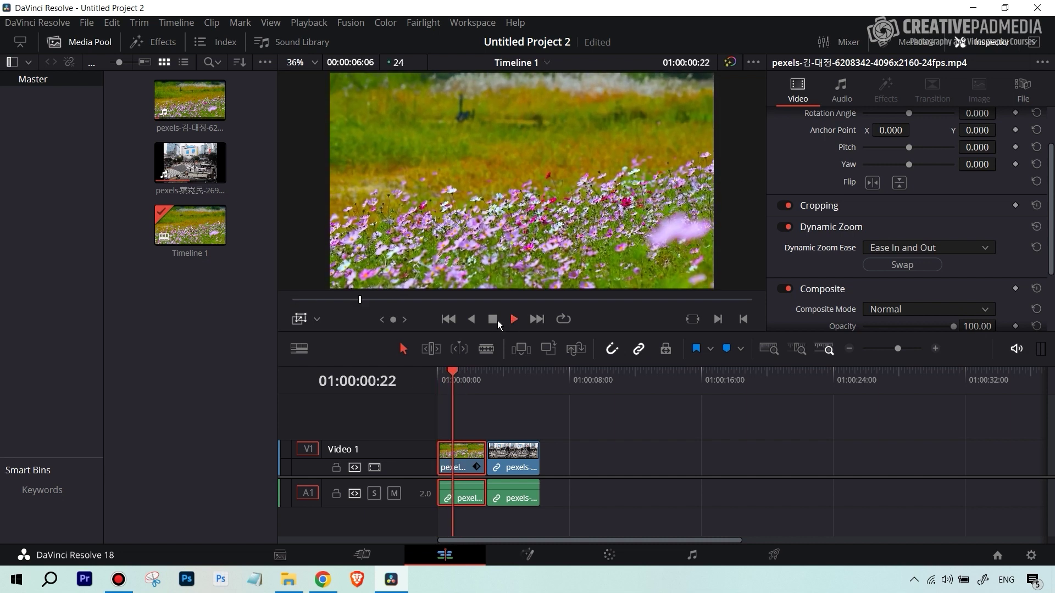
click(494, 318)
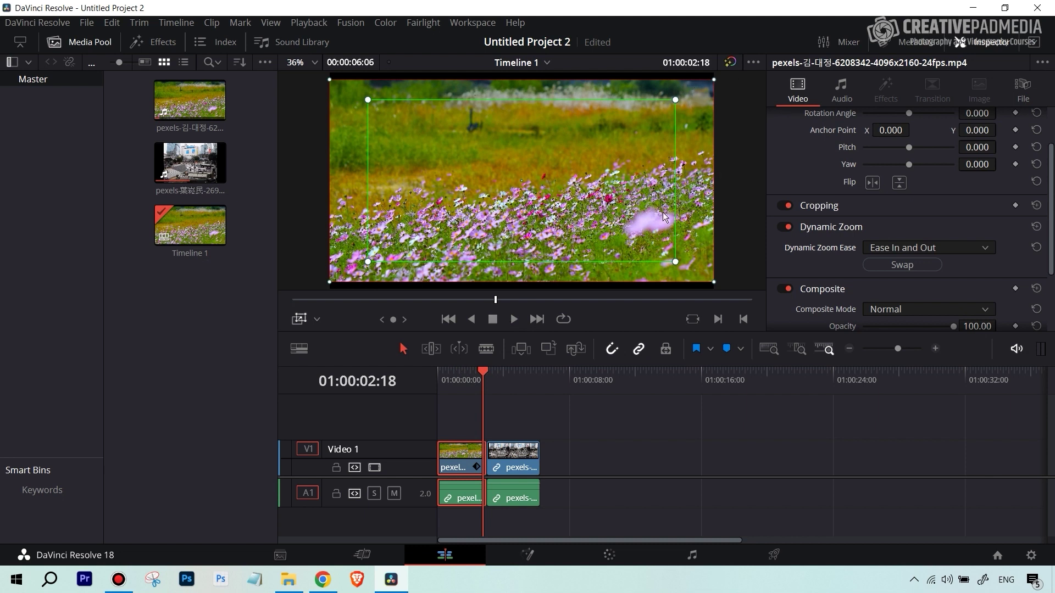
mouse_move(713, 81)
mouse_down()
mouse_move(622, 133)
mouse_move(723, 82)
mouse_up()
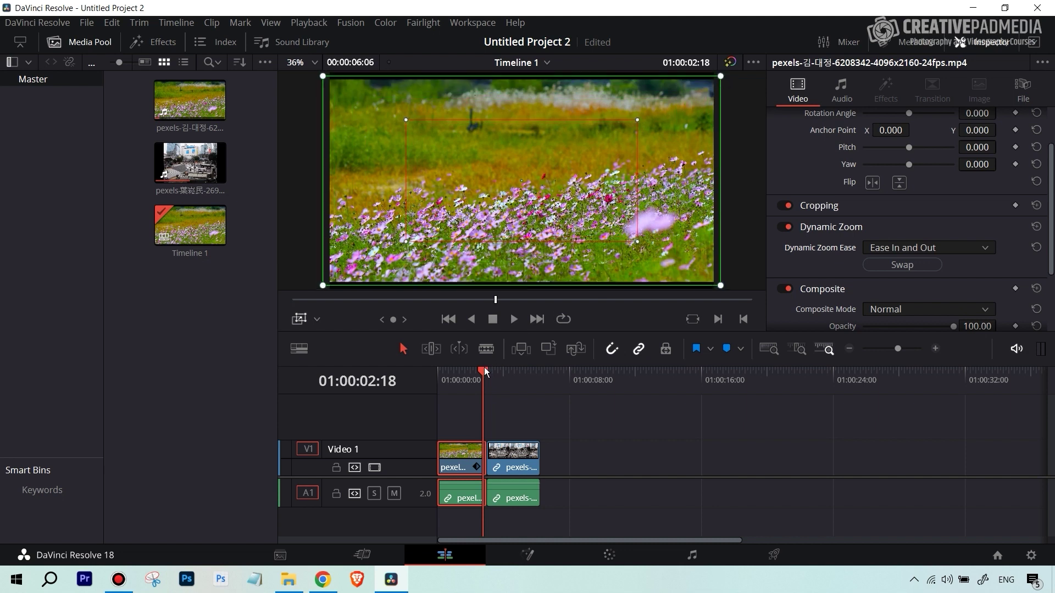
Step: Preview the zoom, then shrink the green start box and move it right and down
drag(484, 371, 418, 375)
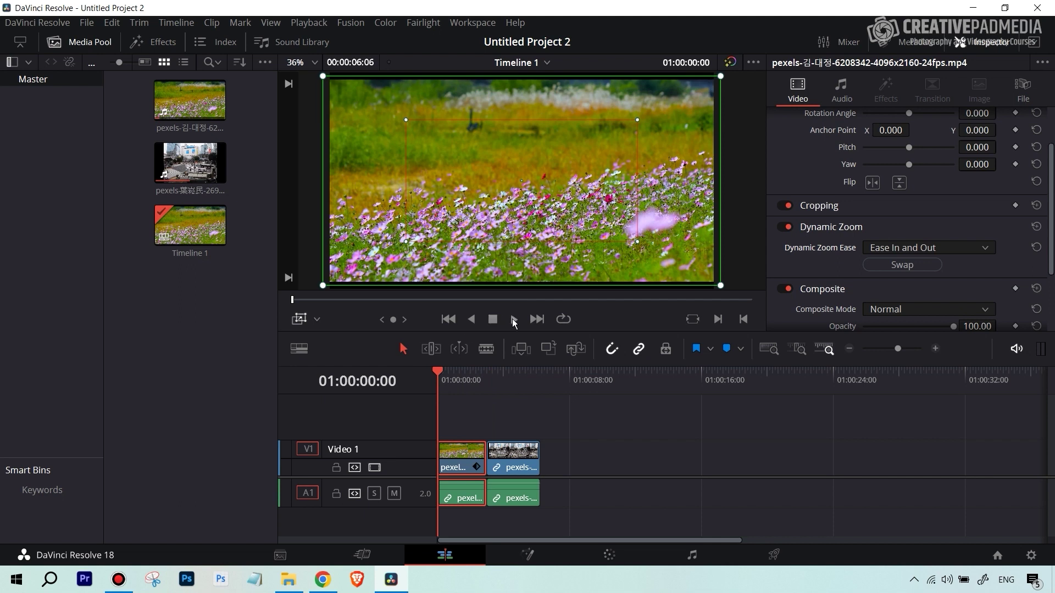
click(512, 319)
click(493, 319)
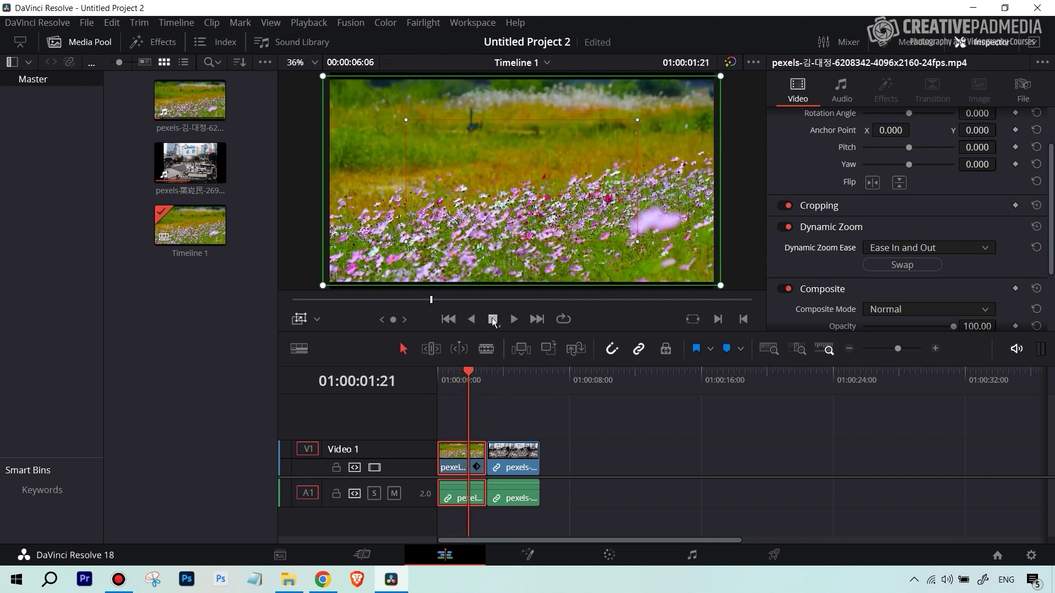
mouse_move(472, 166)
mouse_down()
mouse_move(467, 176)
mouse_move(477, 167)
mouse_up()
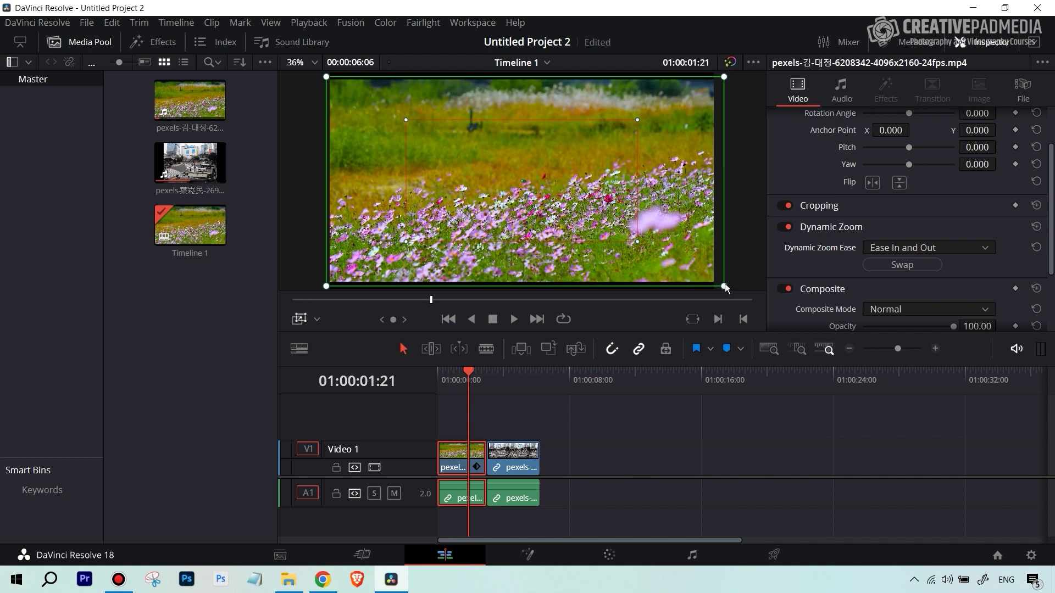
drag(725, 287, 690, 266)
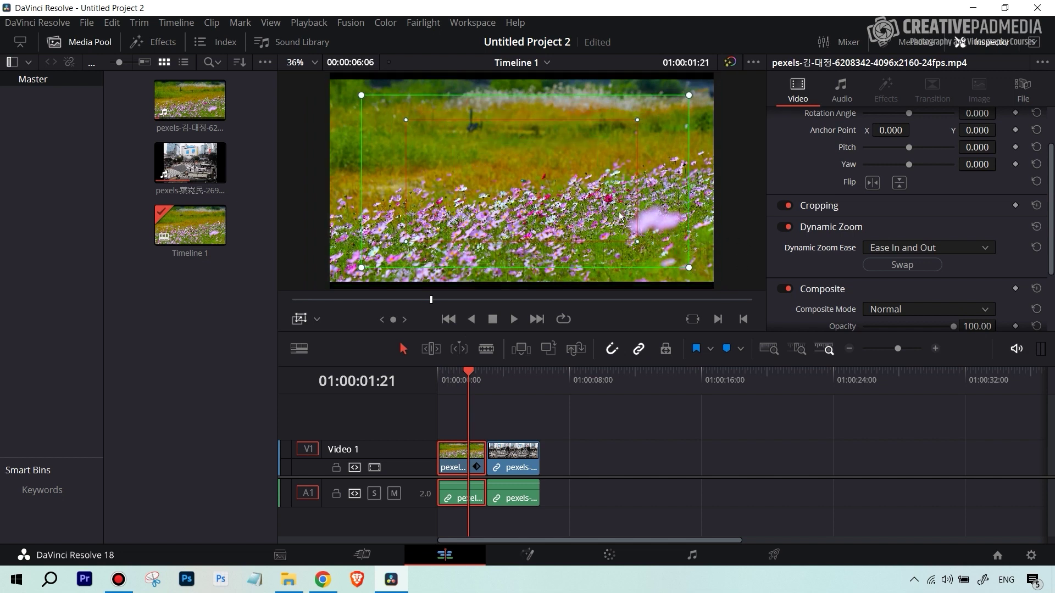
drag(566, 83, 506, 164)
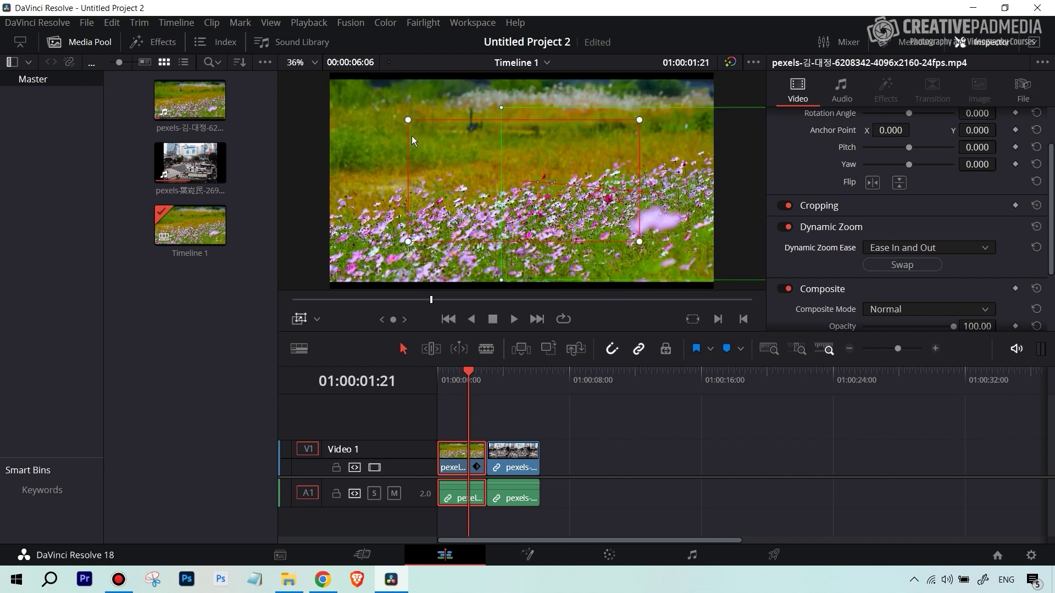
Step: Move the red end box lower and to the left, then replay from the start
drag(410, 136, 370, 164)
drag(562, 106, 344, 89)
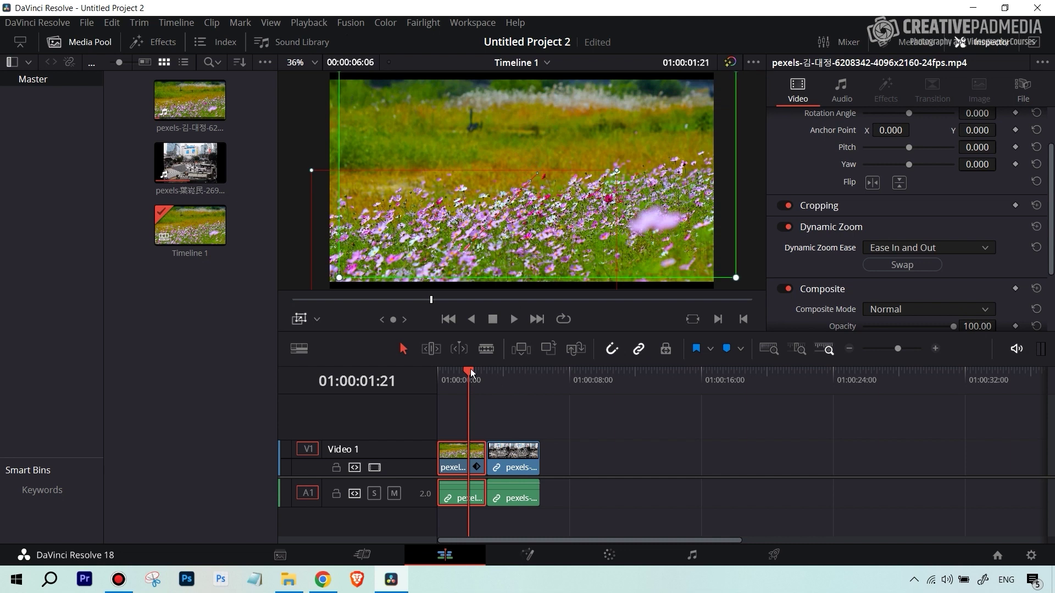
drag(469, 372, 374, 387)
click(512, 319)
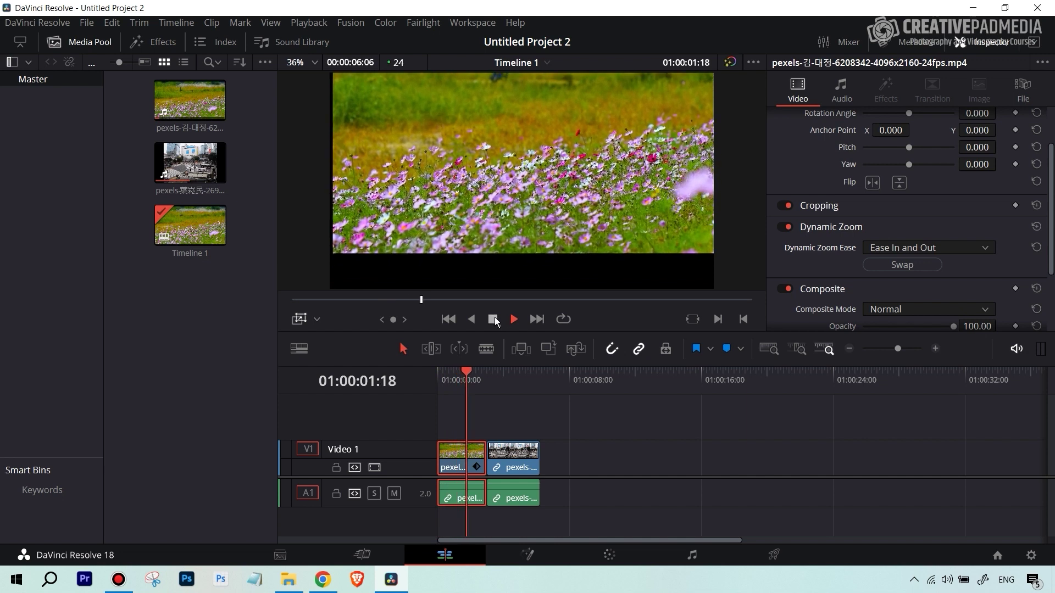
Step: Expand the green start box to the full frame and shrink the red end box to a small central area
click(493, 318)
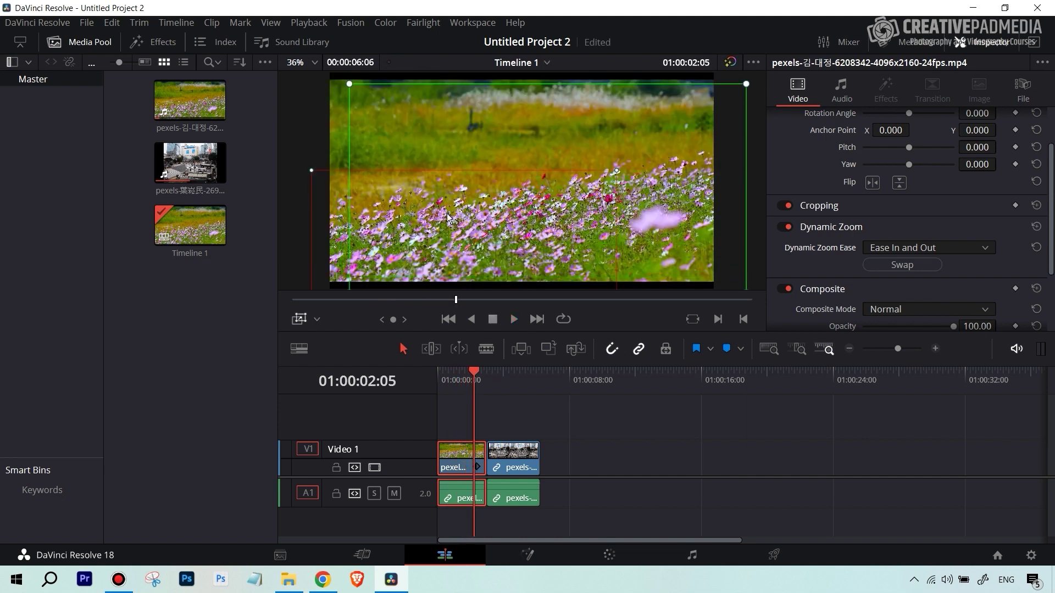
drag(459, 173, 308, 169)
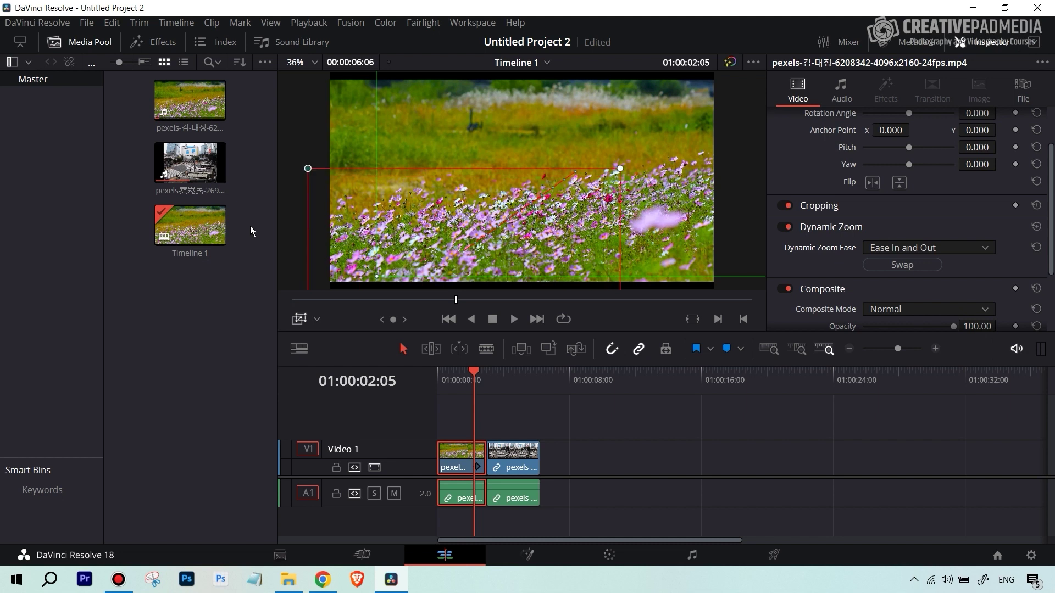
drag(471, 176, 500, 114)
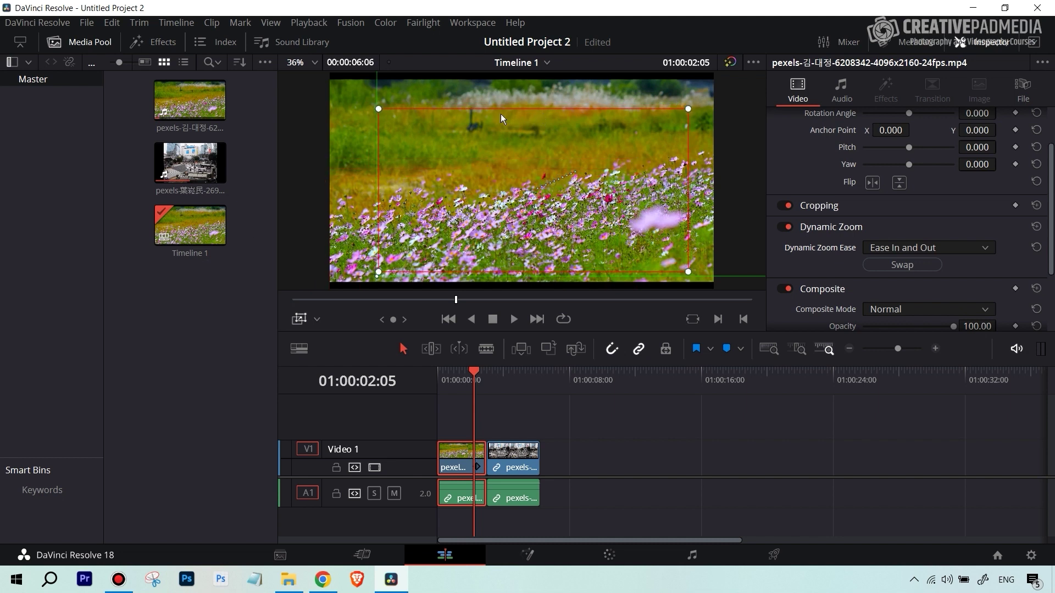
drag(377, 86, 328, 100)
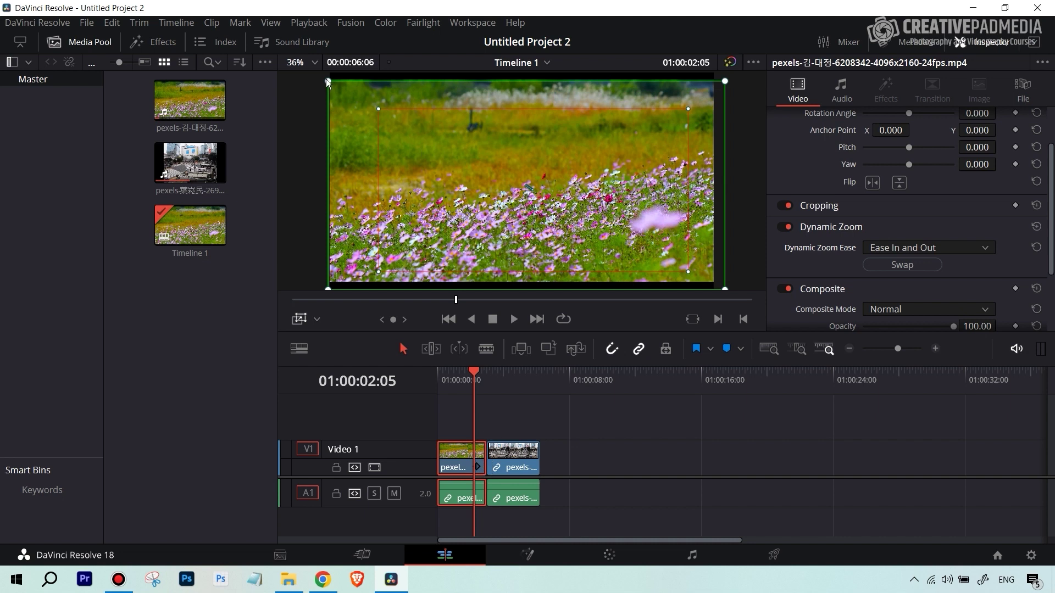
drag(379, 106, 464, 155)
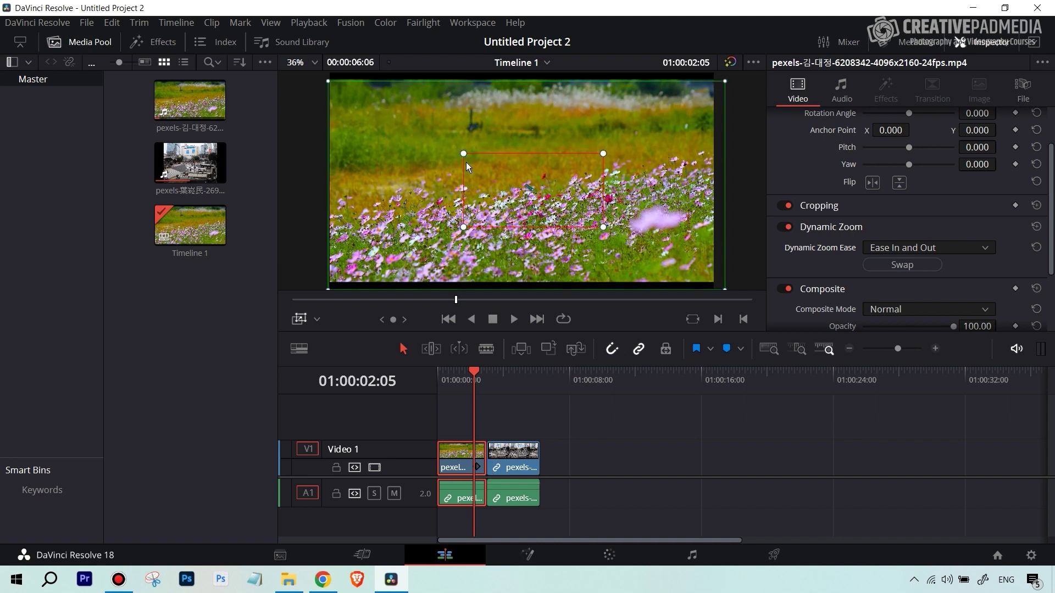
drag(474, 374, 434, 376)
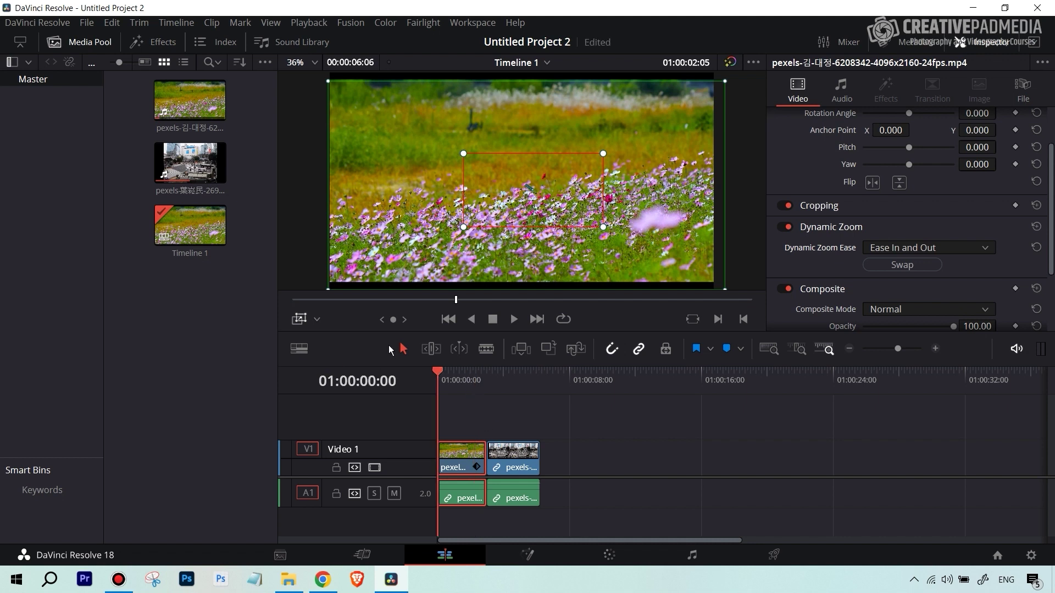
Step: Move onto the city crossing clip and drag its green start box left past the frame edge
click(512, 322)
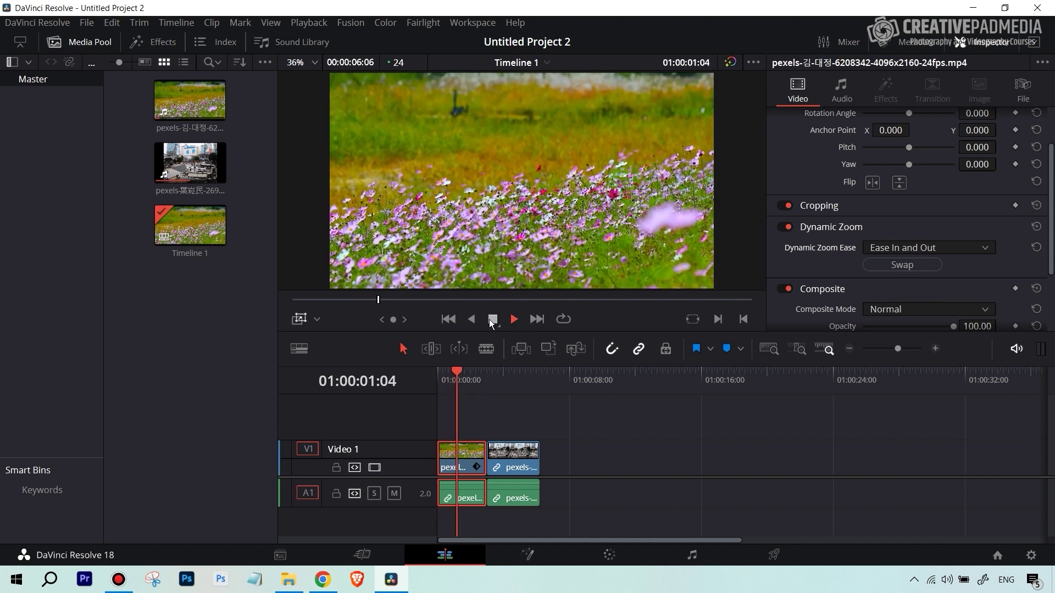
click(492, 320)
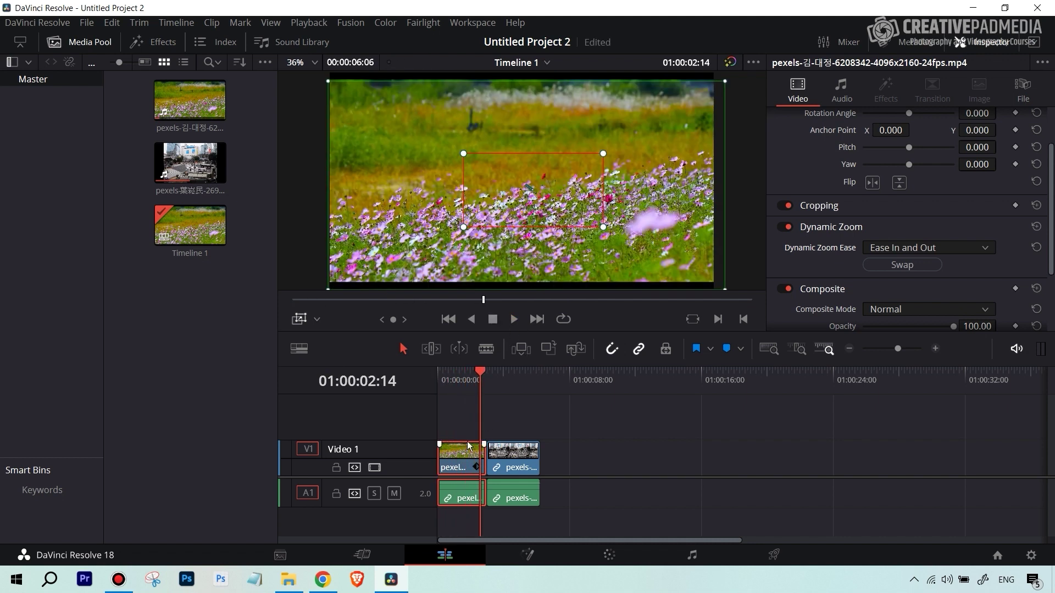
drag(482, 373, 487, 373)
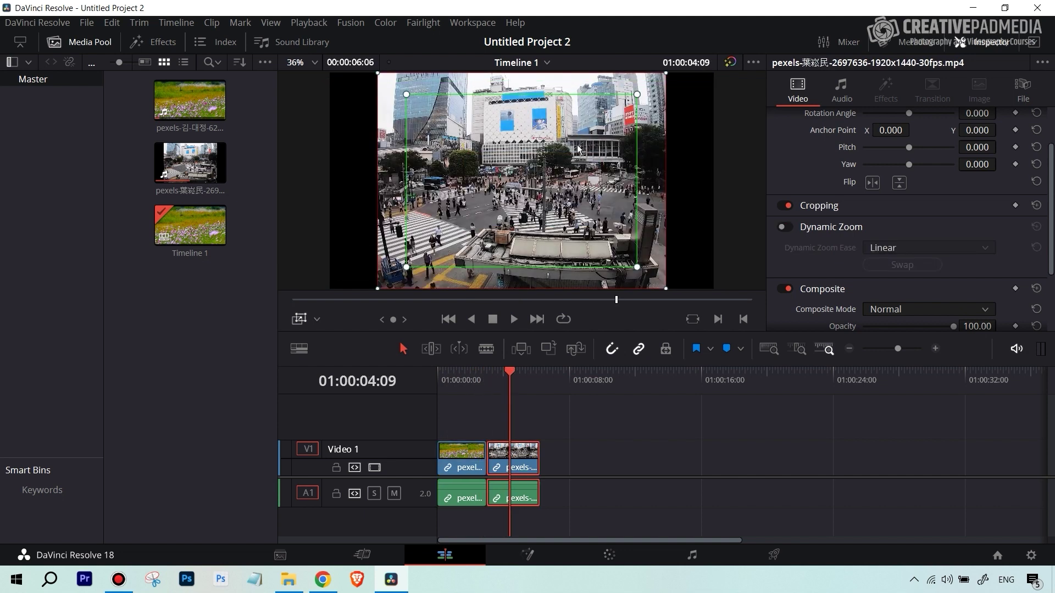
drag(578, 149, 468, 148)
drag(405, 140, 383, 144)
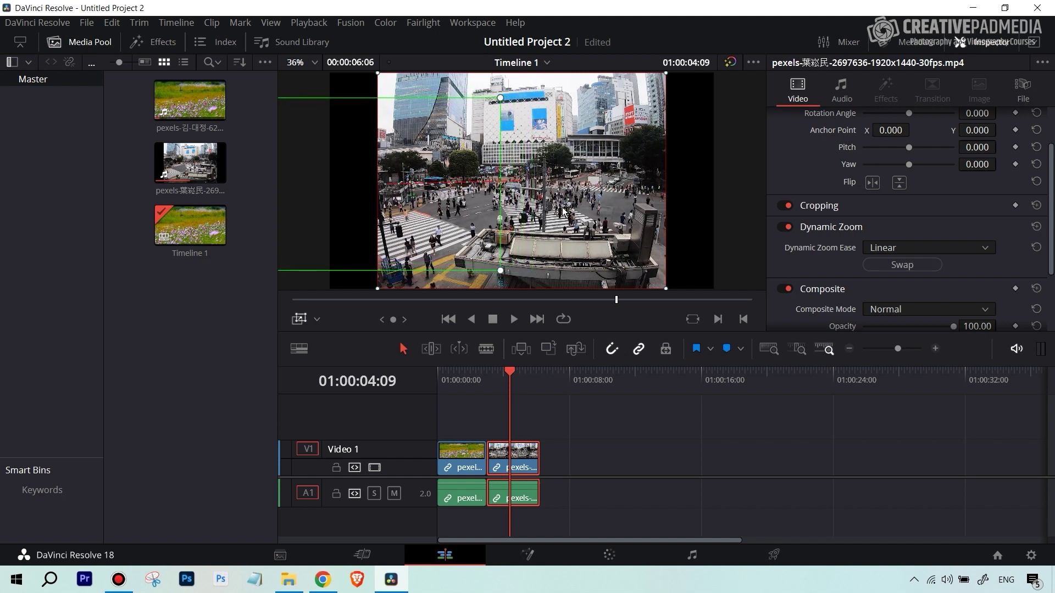
Step: Move the city clip's red end box right, shrink it from the top-right corner, and play from 01:00:03:00
drag(532, 232, 593, 232)
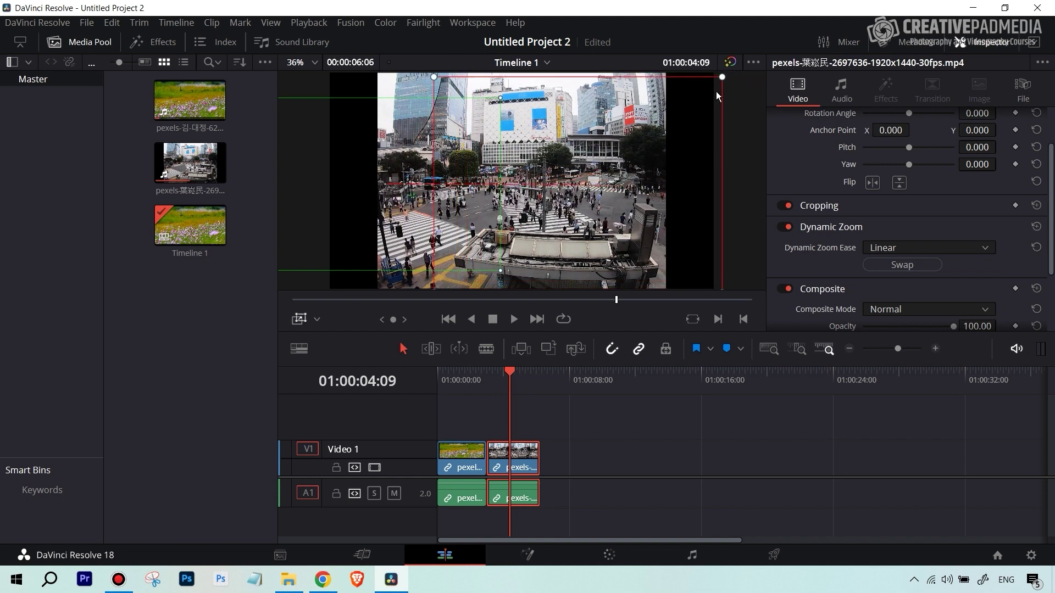
drag(723, 78, 701, 103)
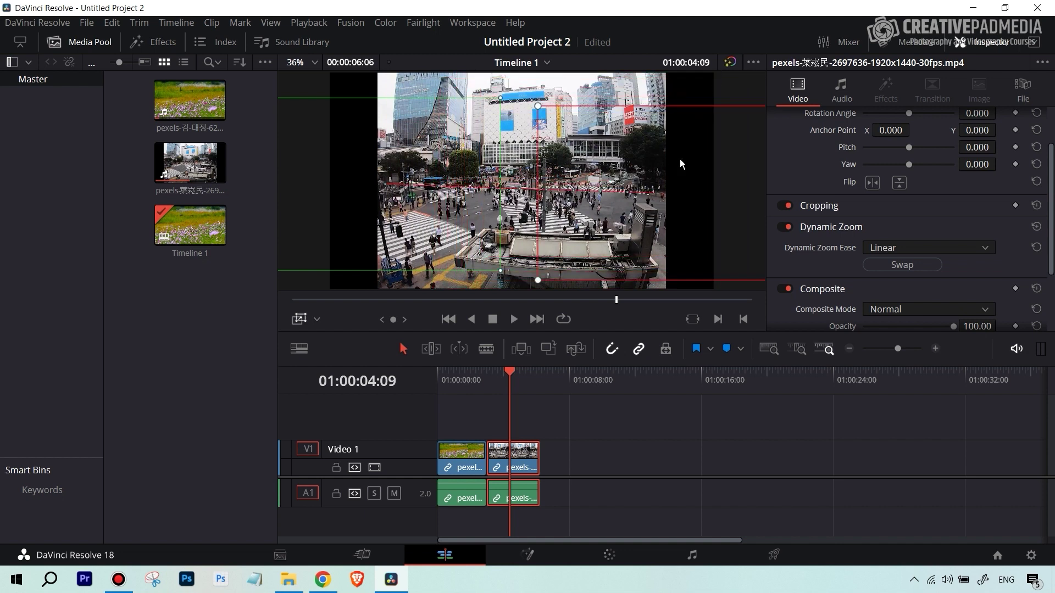
drag(513, 382, 482, 377)
click(515, 320)
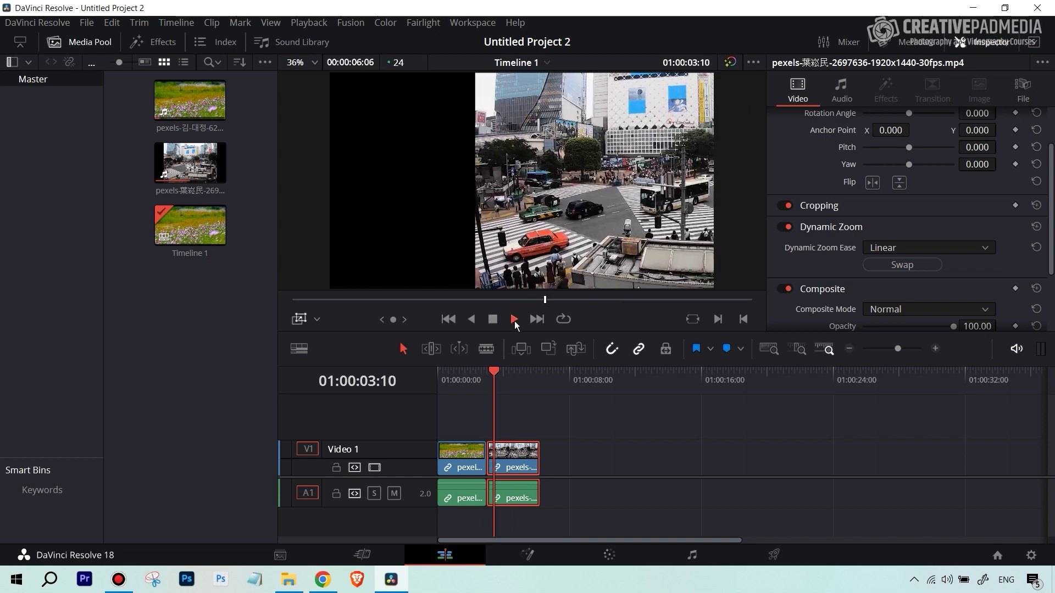